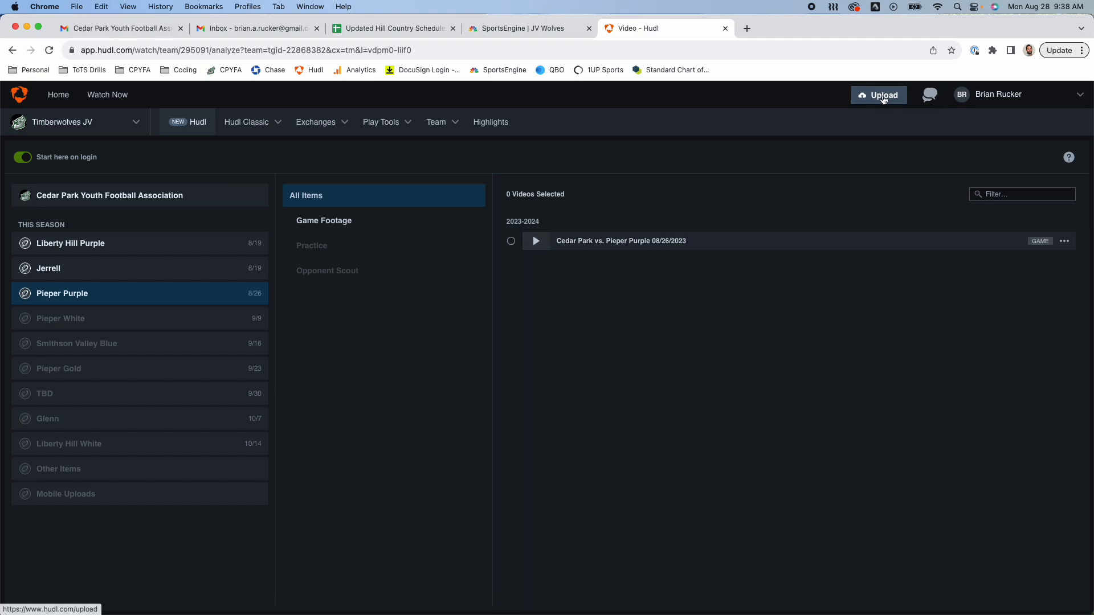
Step: Open the team's 2023 - 2024 season Schedule from the Team menu
{"action": "left_click", "coordinate": [396, 123]}
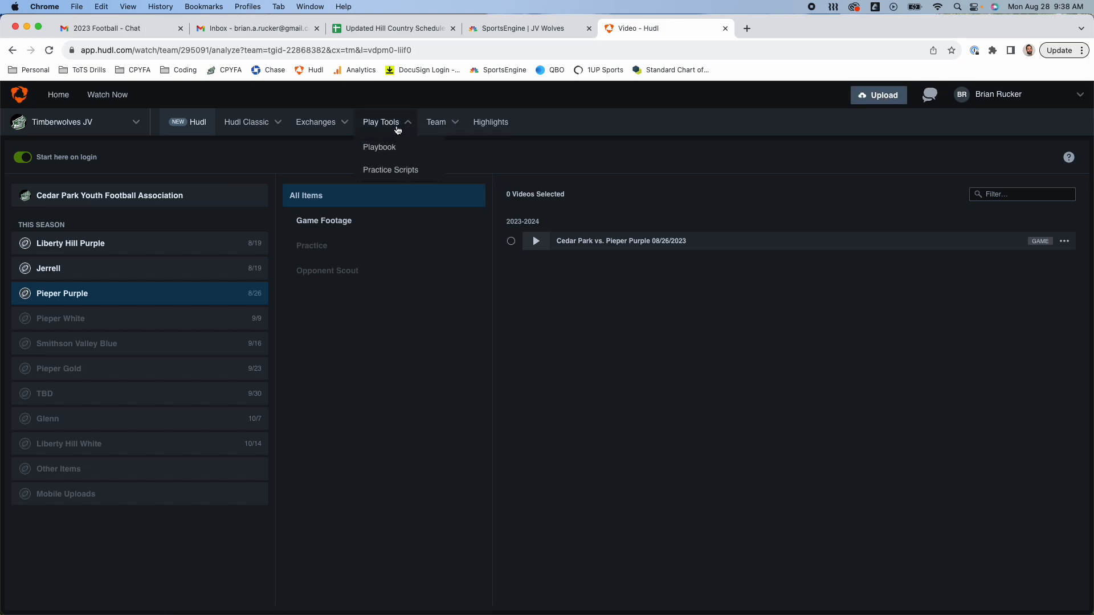
{"action": "left_click", "coordinate": [439, 124]}
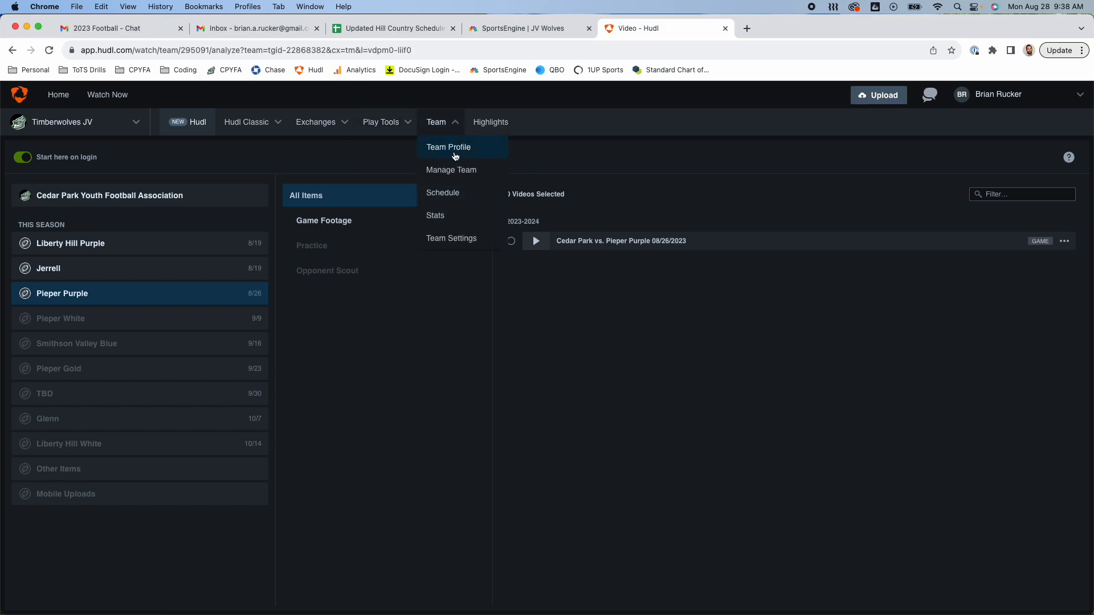
{"action": "left_click", "coordinate": [441, 194]}
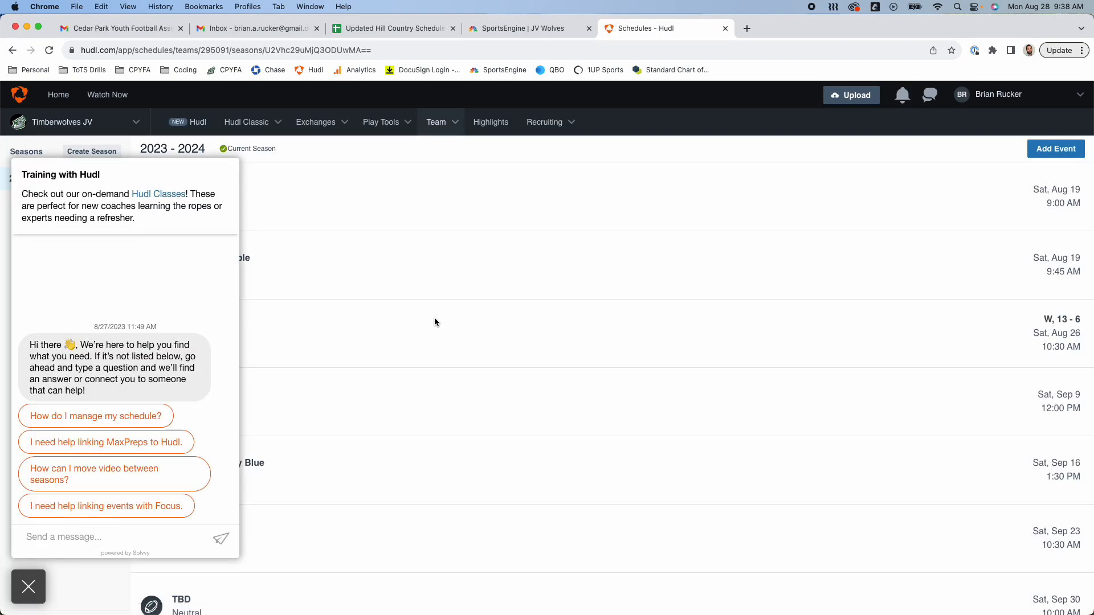
Step: Dismiss the help chat and show the Pieper Purple game in the video library
{"action": "left_click", "coordinate": [25, 593]}
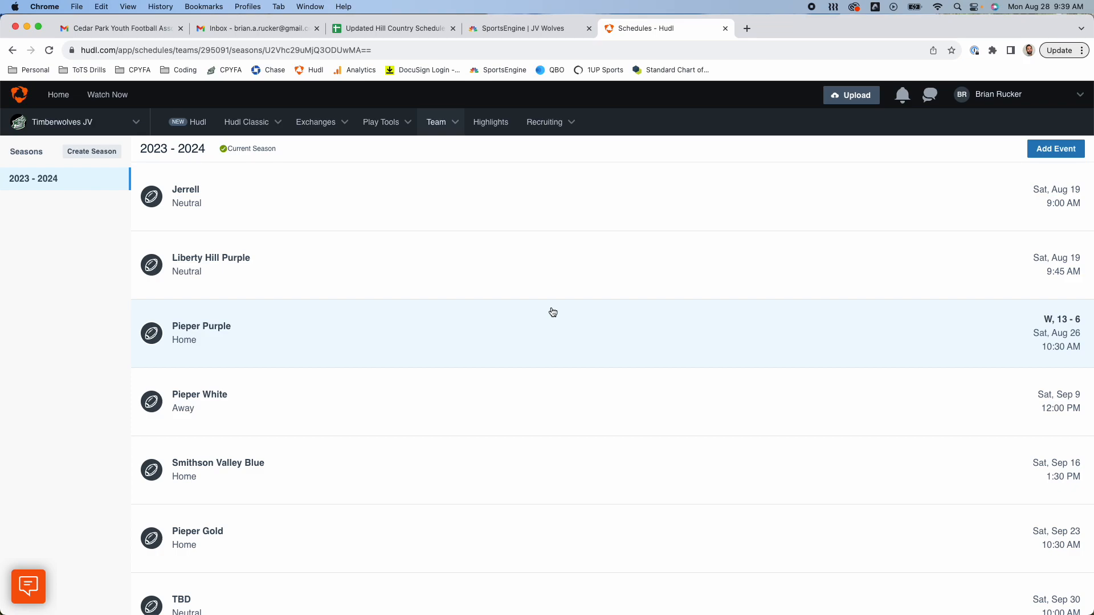
{"action": "left_click", "coordinate": [196, 120]}
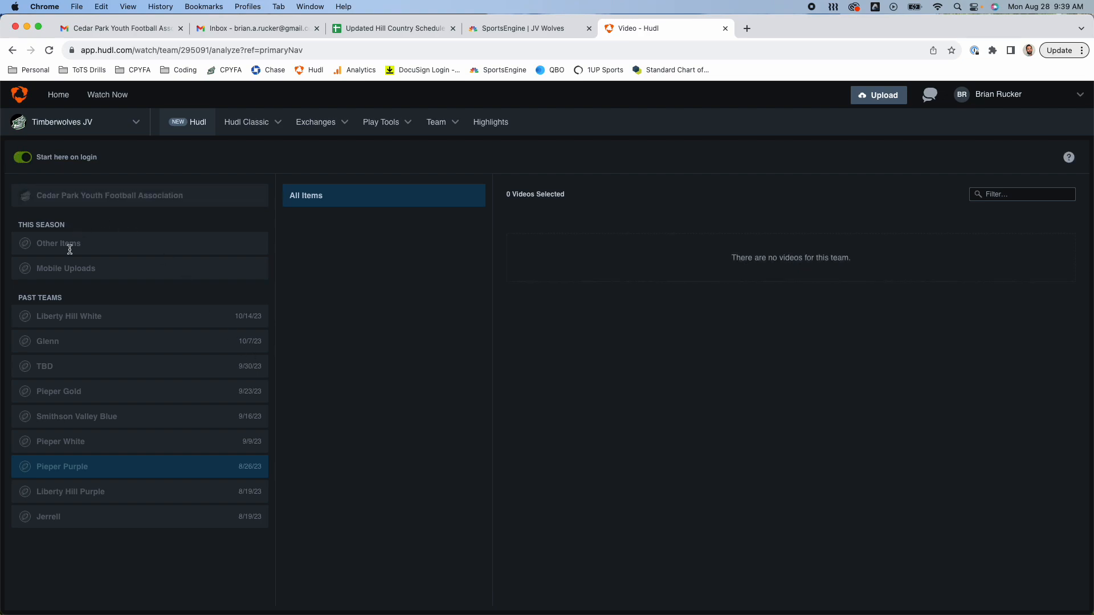
{"action": "left_click", "coordinate": [98, 297]}
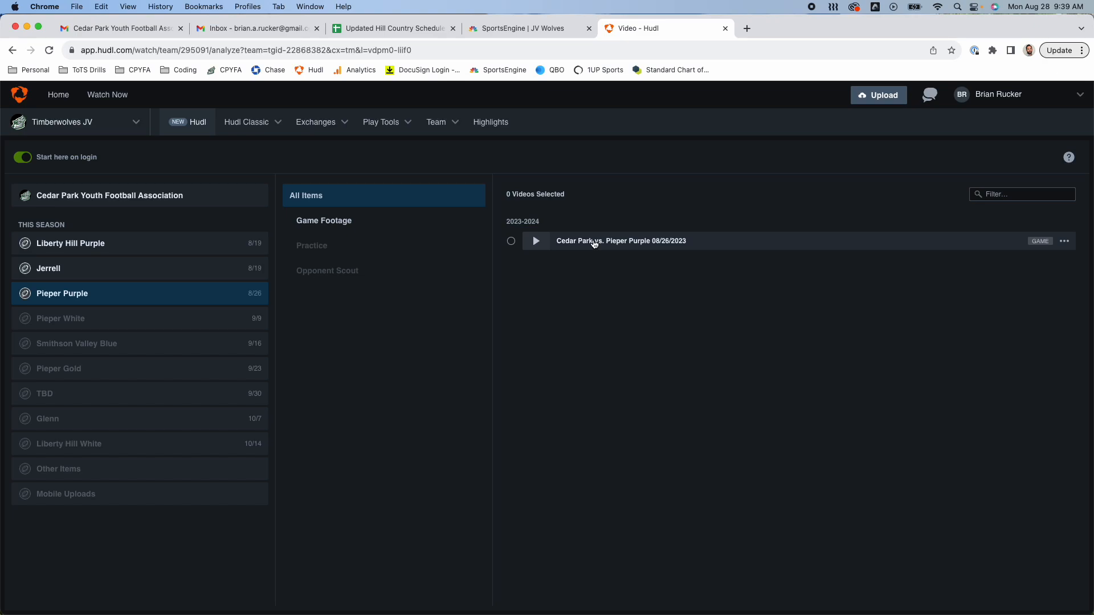
Step: Play the Cedar Park vs. Pieper Purple 08/26/2023 film in full-screen Watch mode
{"action": "left_click", "coordinate": [582, 242]}
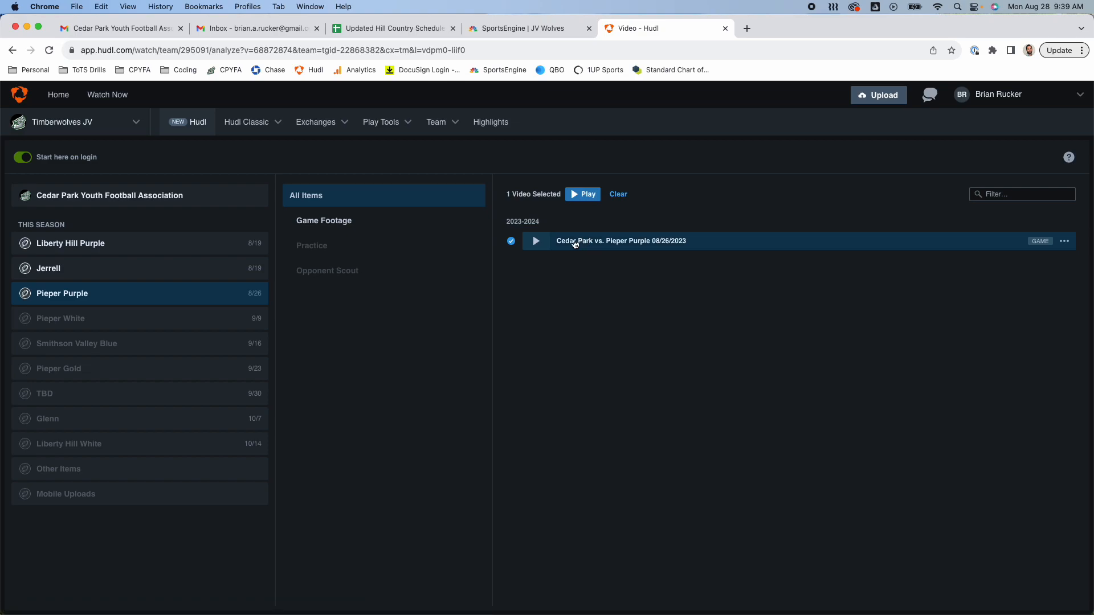
{"action": "left_click", "coordinate": [535, 241]}
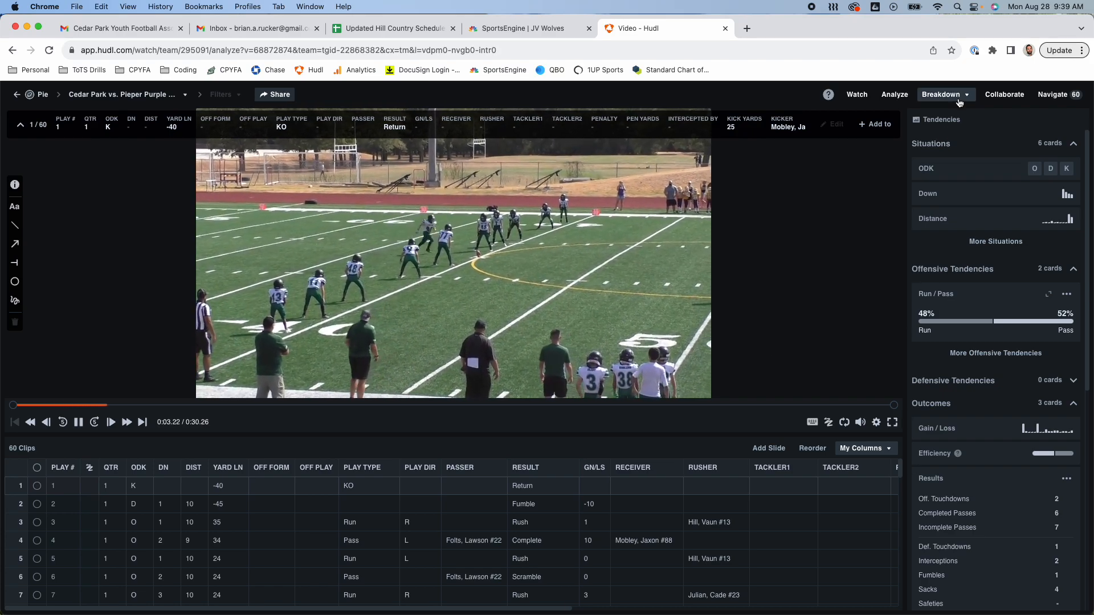
{"action": "left_click", "coordinate": [892, 422]}
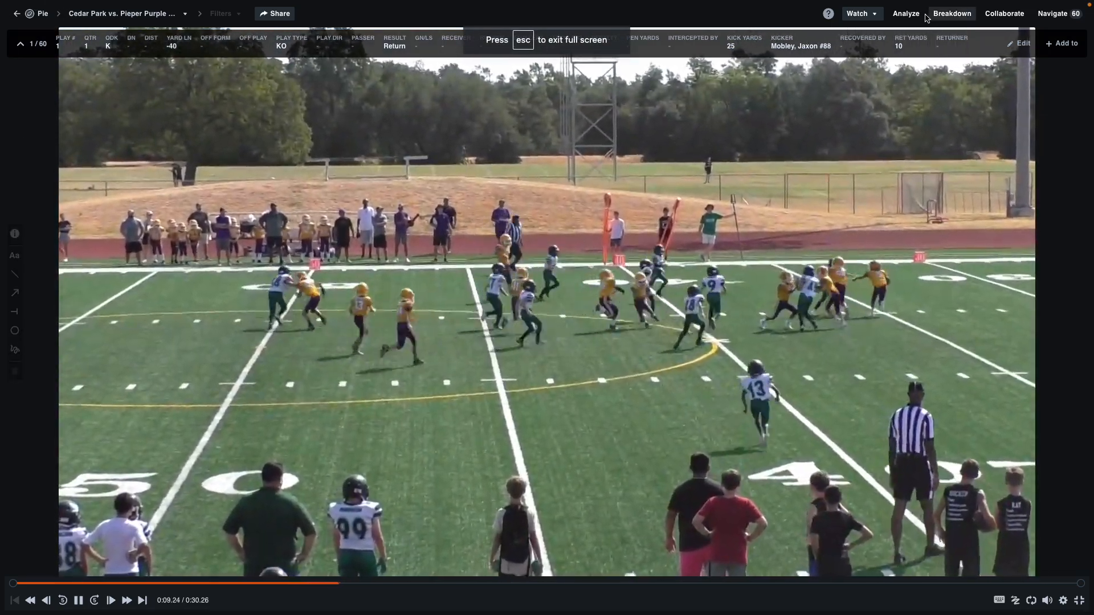
Step: Bring up the 60 Clips list and jump to clip 3, the first-and-10 run
{"action": "left_click", "coordinate": [1053, 13]}
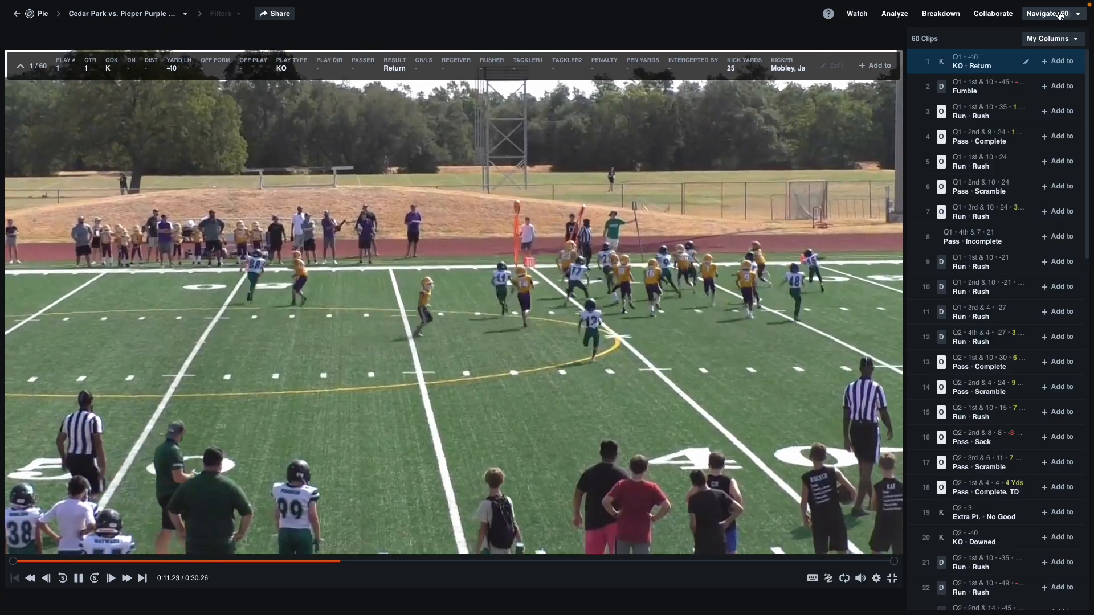
{"action": "scroll", "coordinate": [993, 486], "scroll_direction": "down", "scroll_amount": 10}
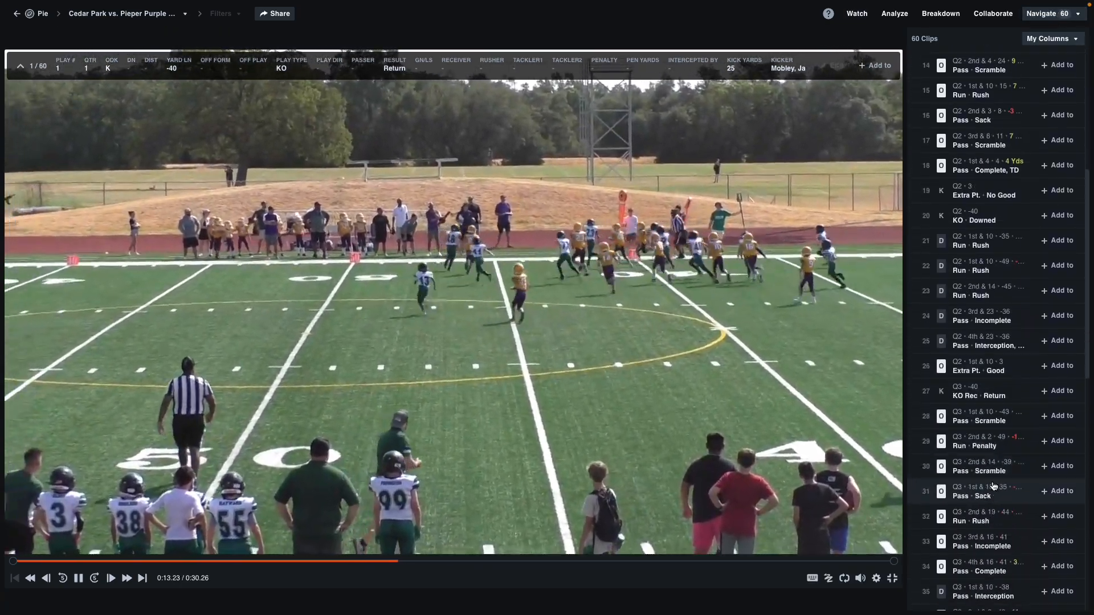
{"action": "scroll", "coordinate": [993, 486], "scroll_direction": "up", "scroll_amount": 3}
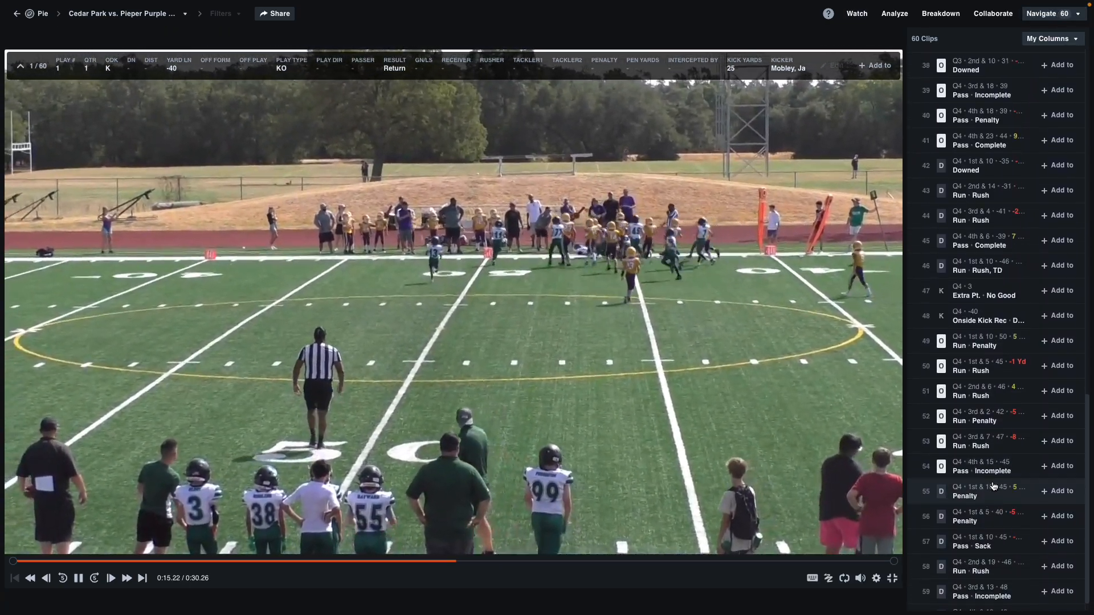
{"action": "scroll", "coordinate": [993, 486], "scroll_direction": "up", "scroll_amount": 7}
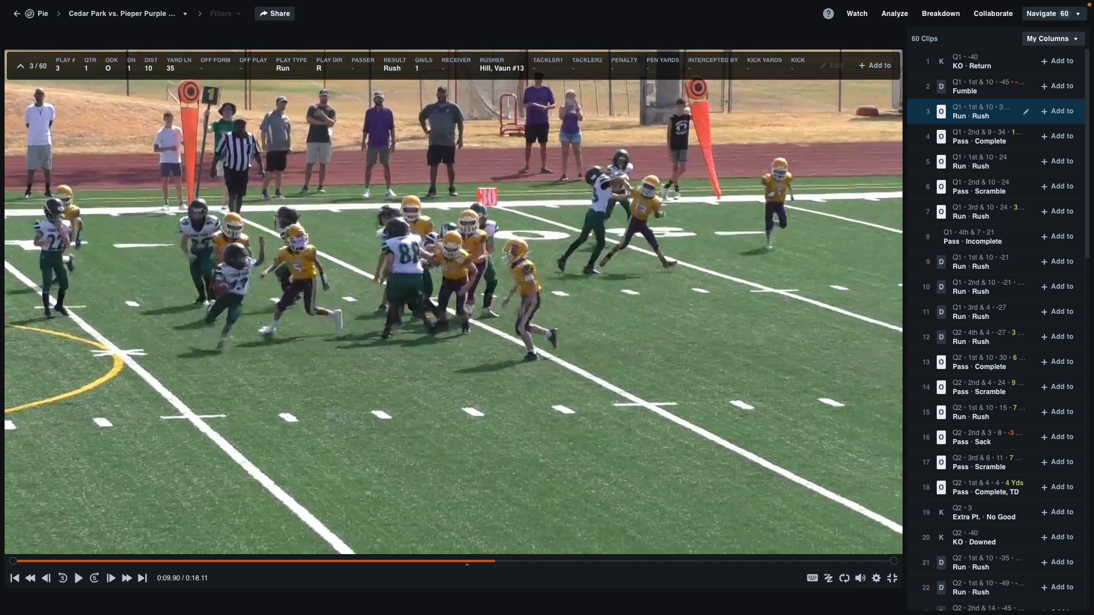
{"action": "key", "text": "Up"}
{"action": "key", "text": "Down"}
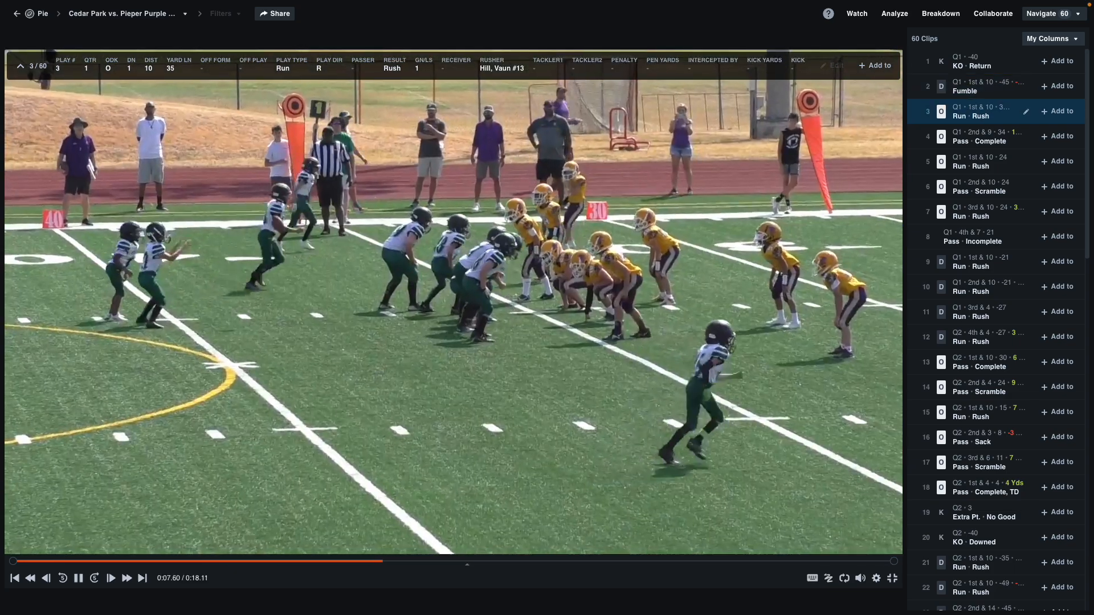
{"action": "key", "text": "space"}
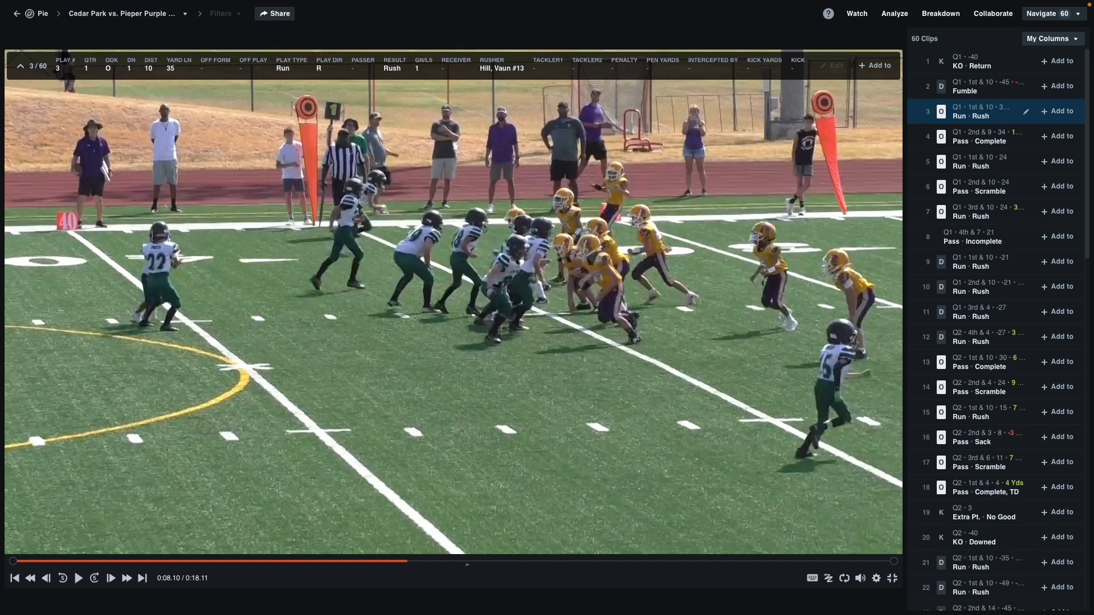
{"action": "key", "text": "space"}
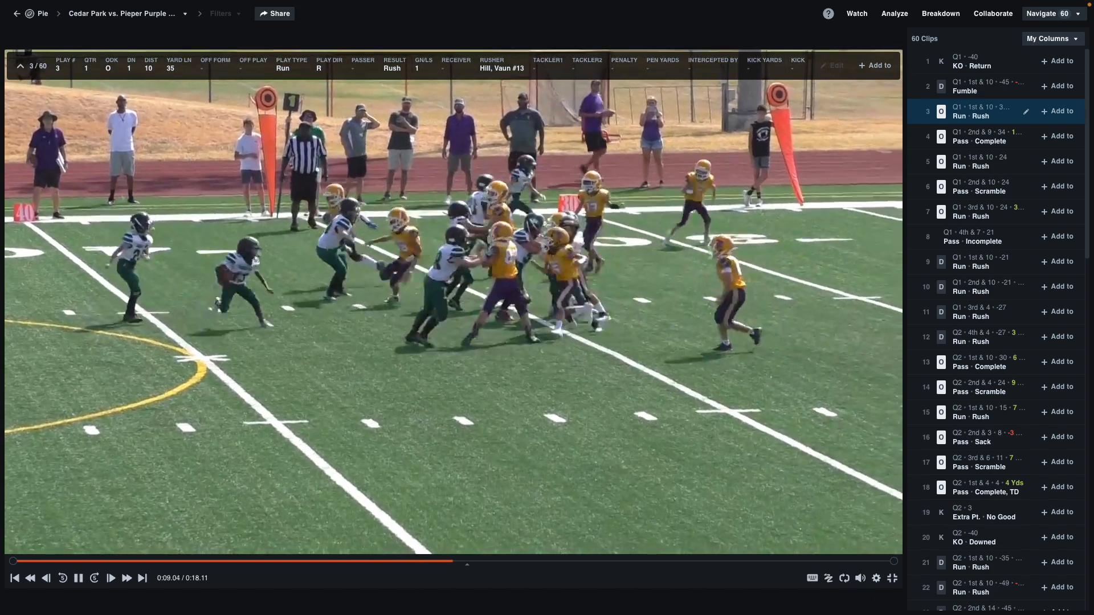
{"action": "key", "text": "space"}
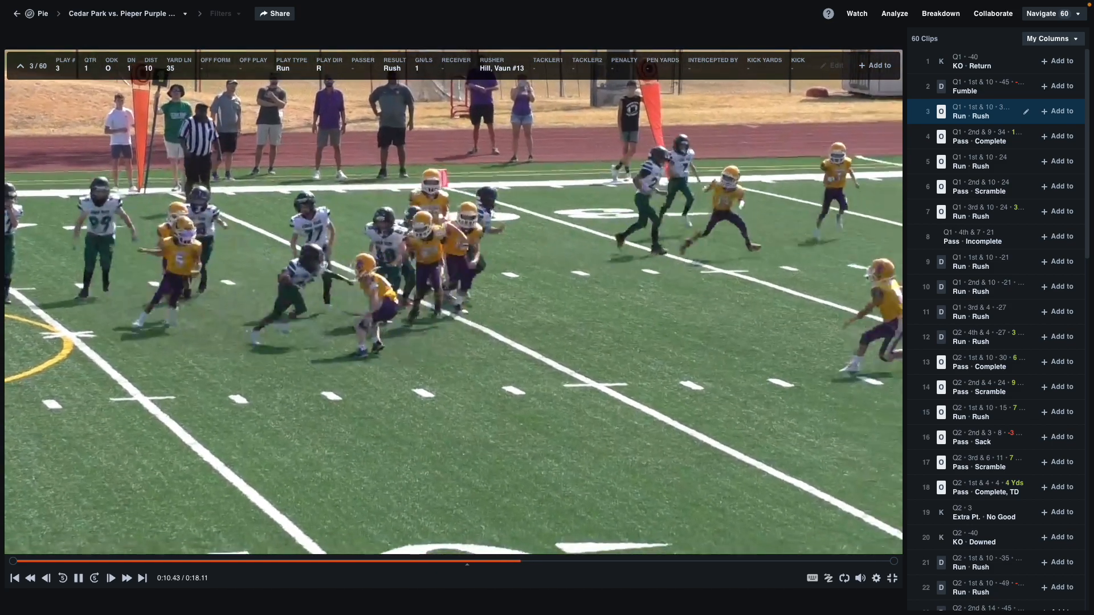
{"action": "key", "text": "space"}
{"action": "key", "text": "Left"}
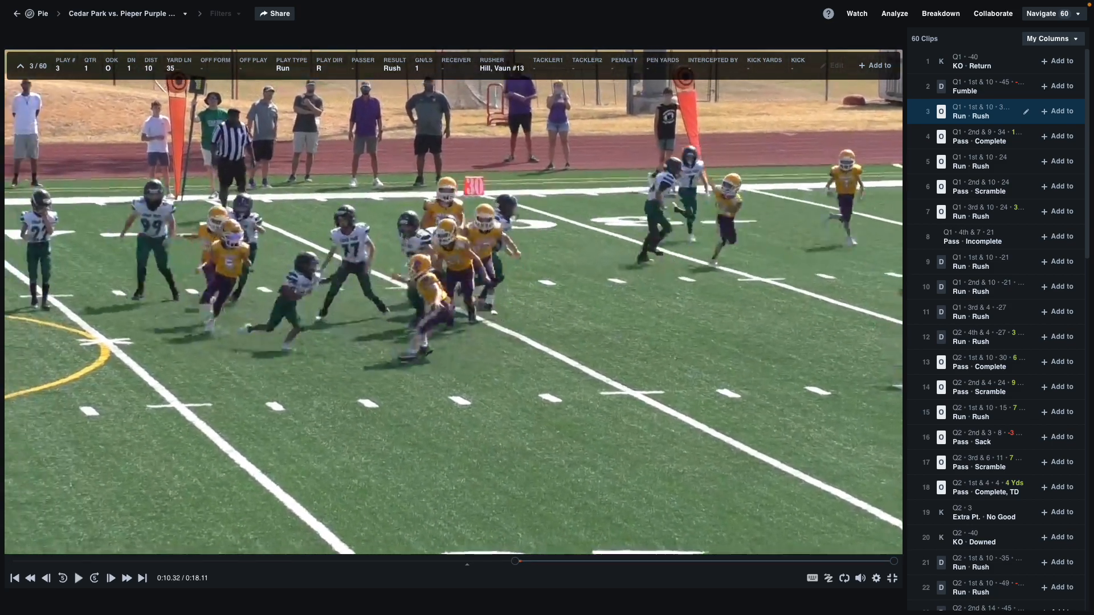
{"action": "key", "text": "Left"}
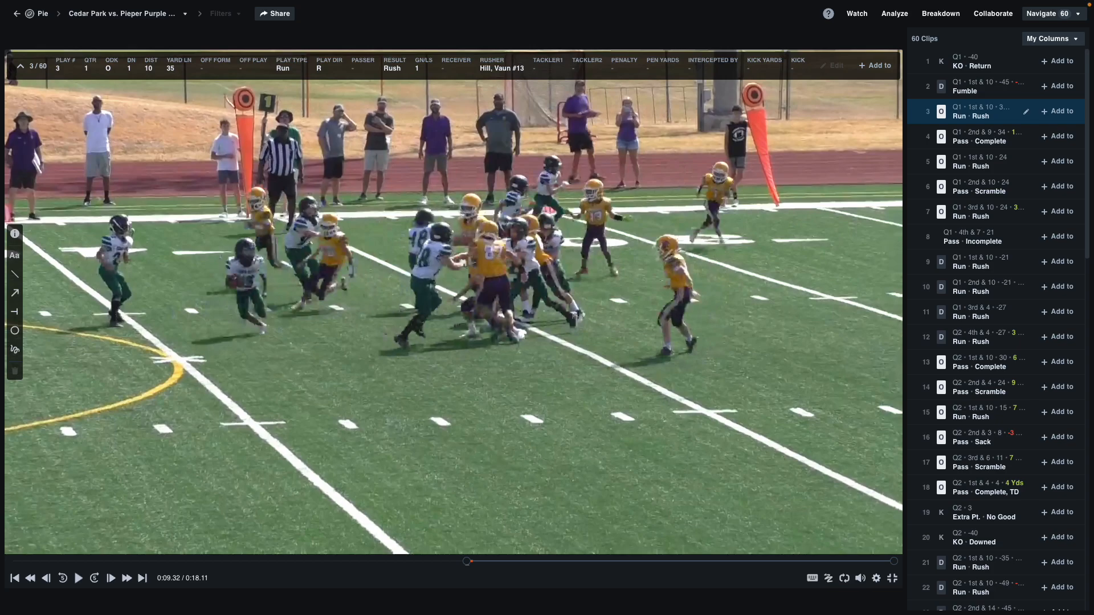
Step: Restart the Pieper Purple film from the library and watch clip 4's completed pass full screen
{"action": "left_click", "coordinate": [17, 13]}
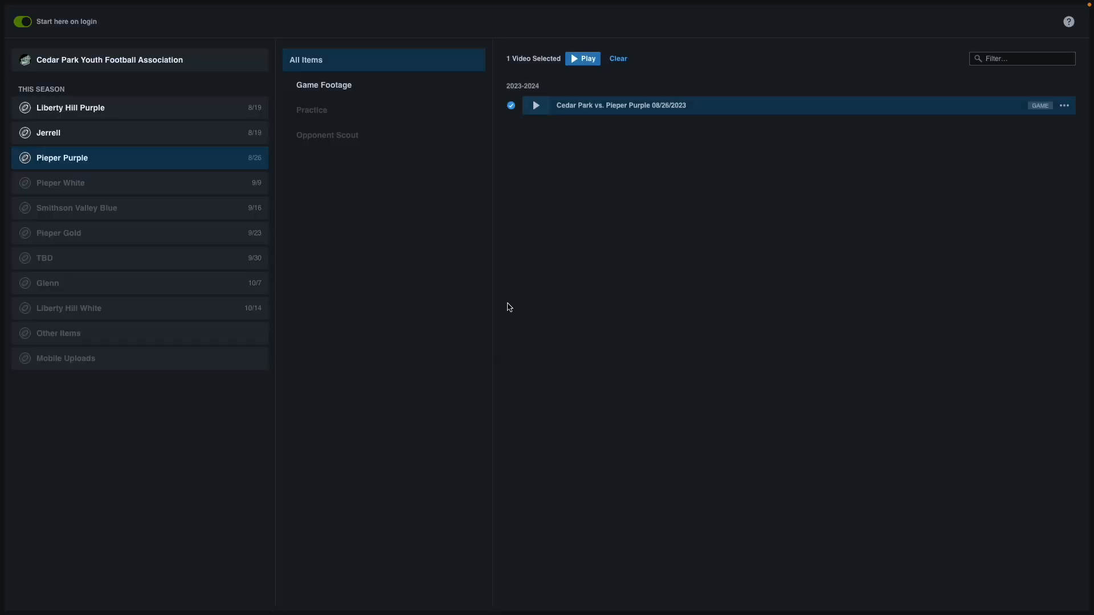
{"action": "left_click", "coordinate": [536, 106]}
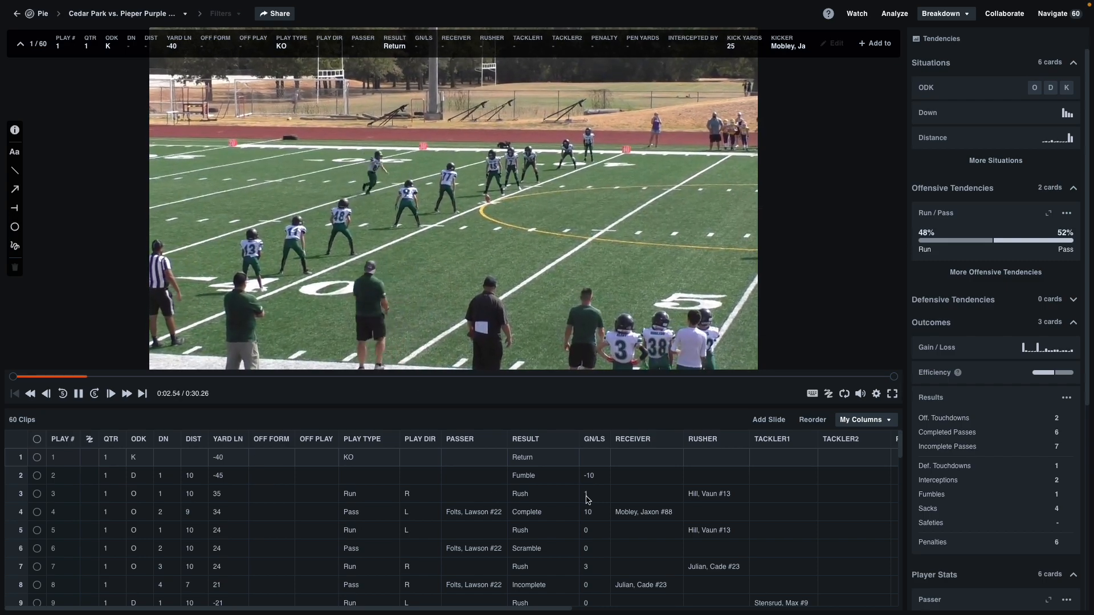
{"action": "left_click", "coordinate": [890, 420]}
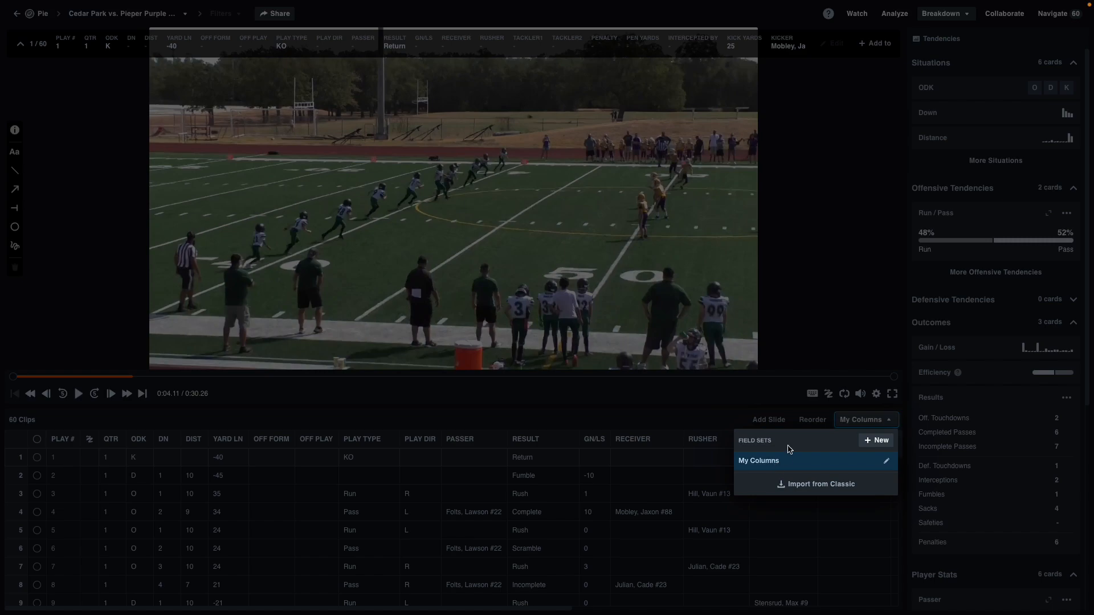
{"action": "left_click", "coordinate": [716, 404]}
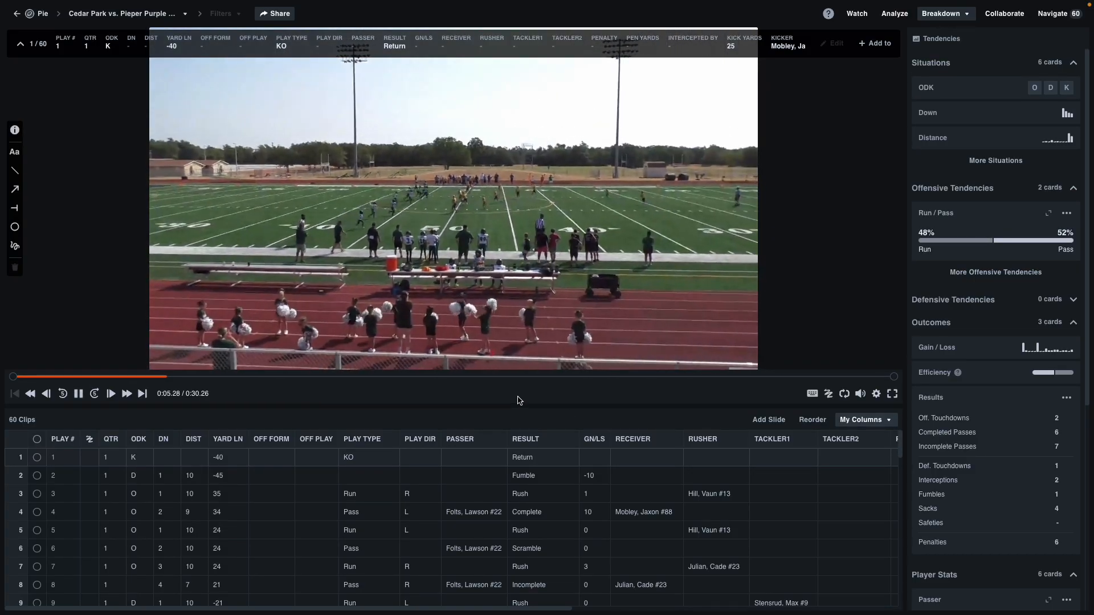
{"action": "left_click", "coordinate": [893, 394]}
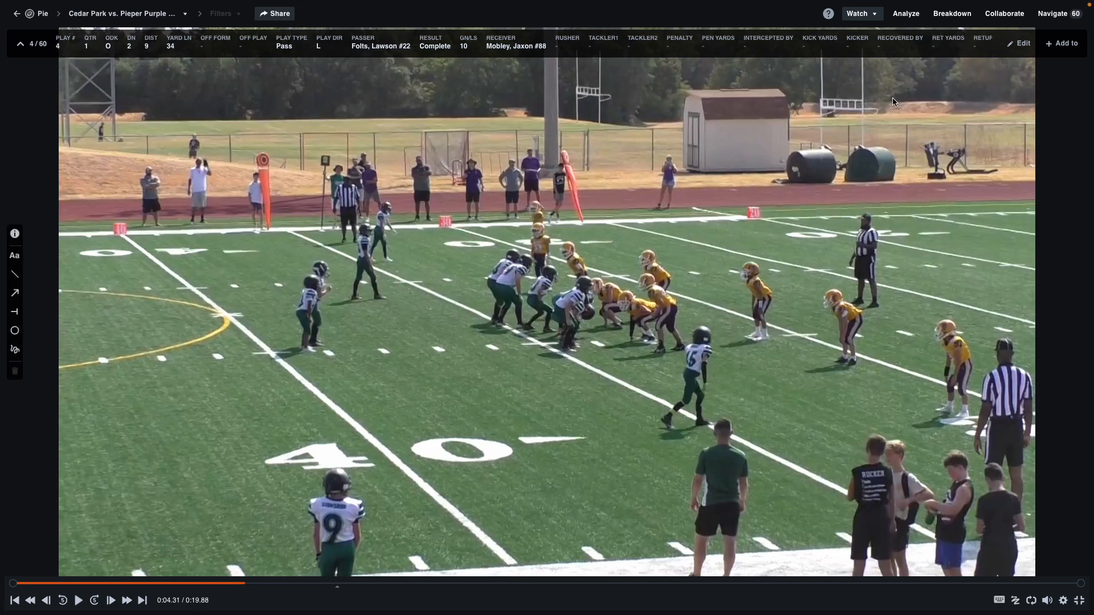
Step: Open Quick Edit for play 4, showing Pass, direction L, Complete, 10 yards gained
{"action": "left_click", "coordinate": [1023, 44]}
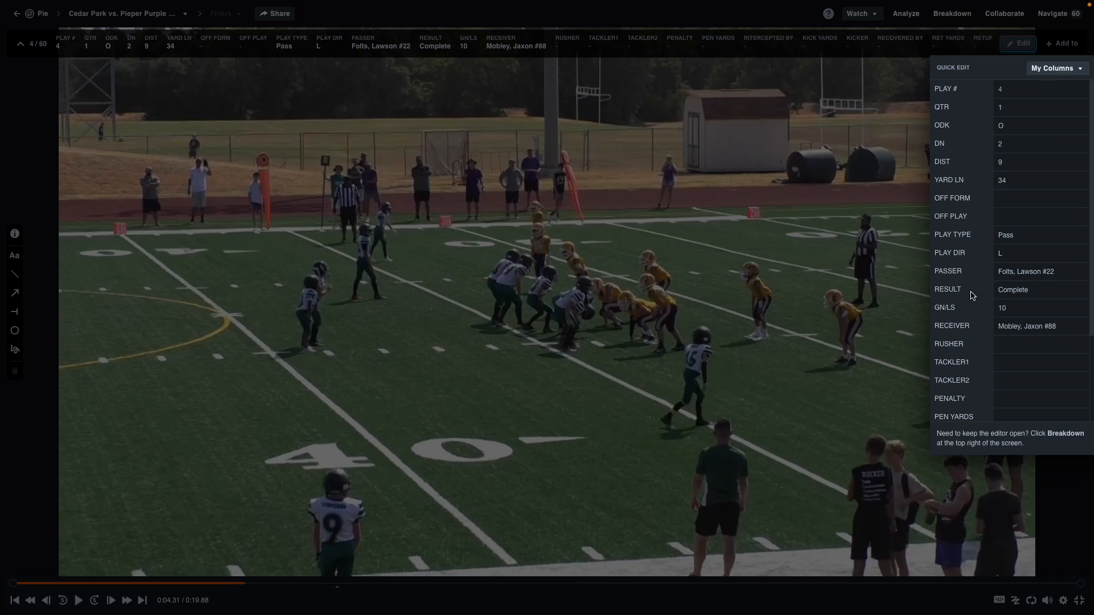
Step: Advance to play 5, pause it, and check its result, keeping it as Rush
{"action": "scroll", "coordinate": [997, 285], "scroll_direction": "down", "scroll_amount": 2}
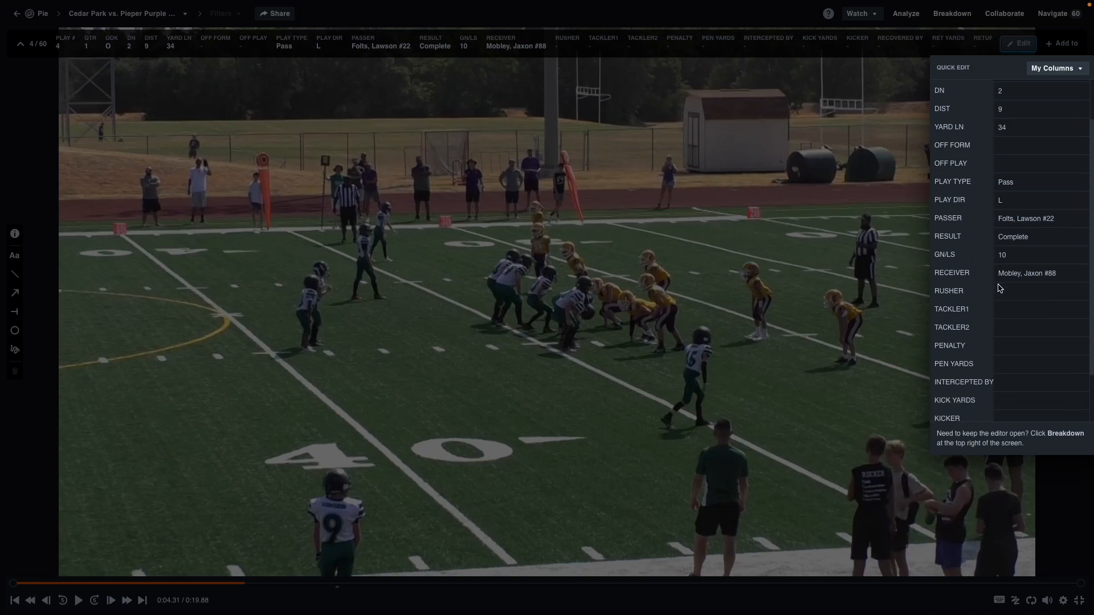
{"action": "left_click", "coordinate": [574, 348]}
{"action": "key", "text": "Down"}
{"action": "key", "text": "space"}
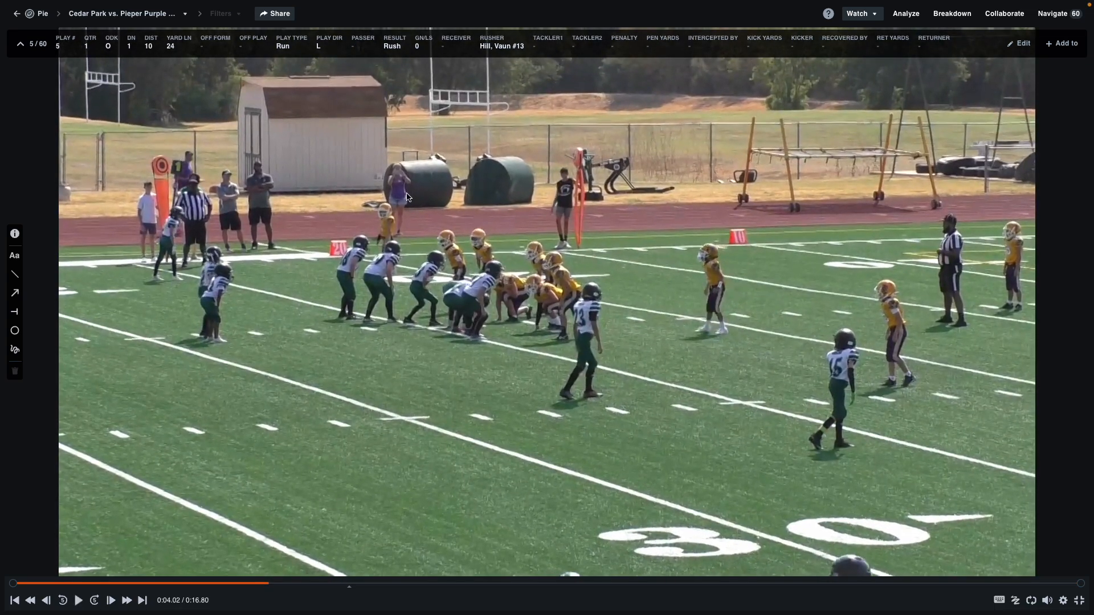
{"action": "left_click", "coordinate": [1009, 45]}
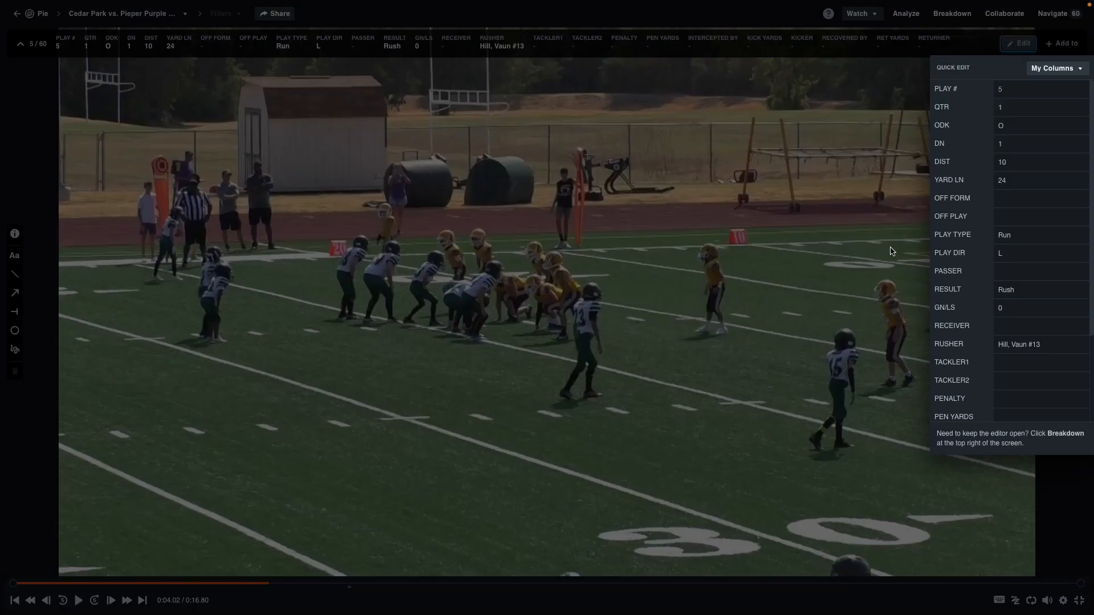
{"action": "scroll", "coordinate": [1036, 308], "scroll_direction": "down", "scroll_amount": 1}
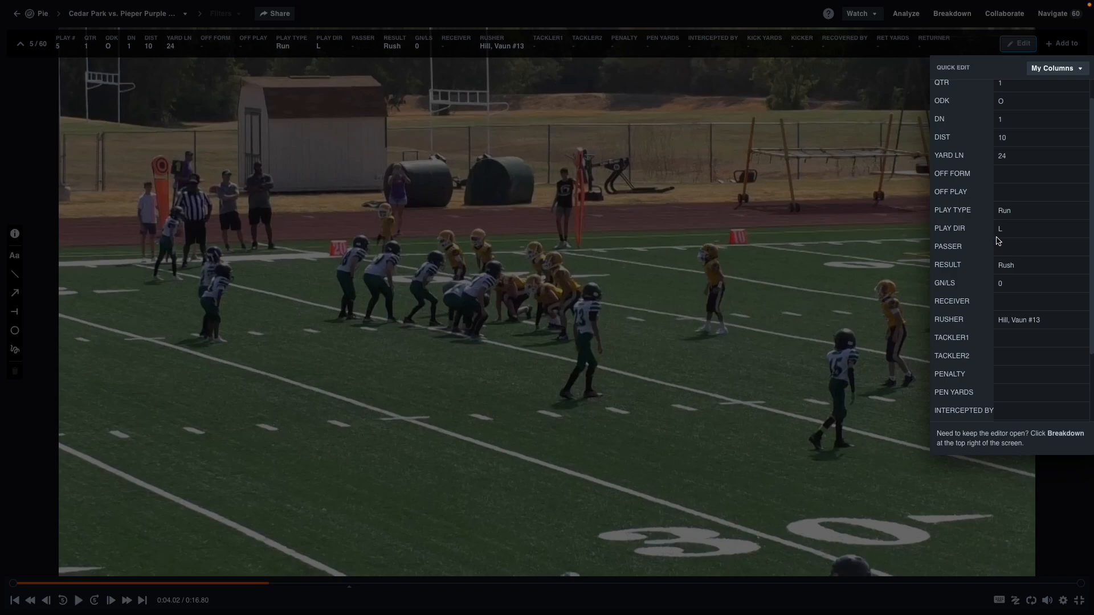
{"action": "left_click", "coordinate": [1017, 268]}
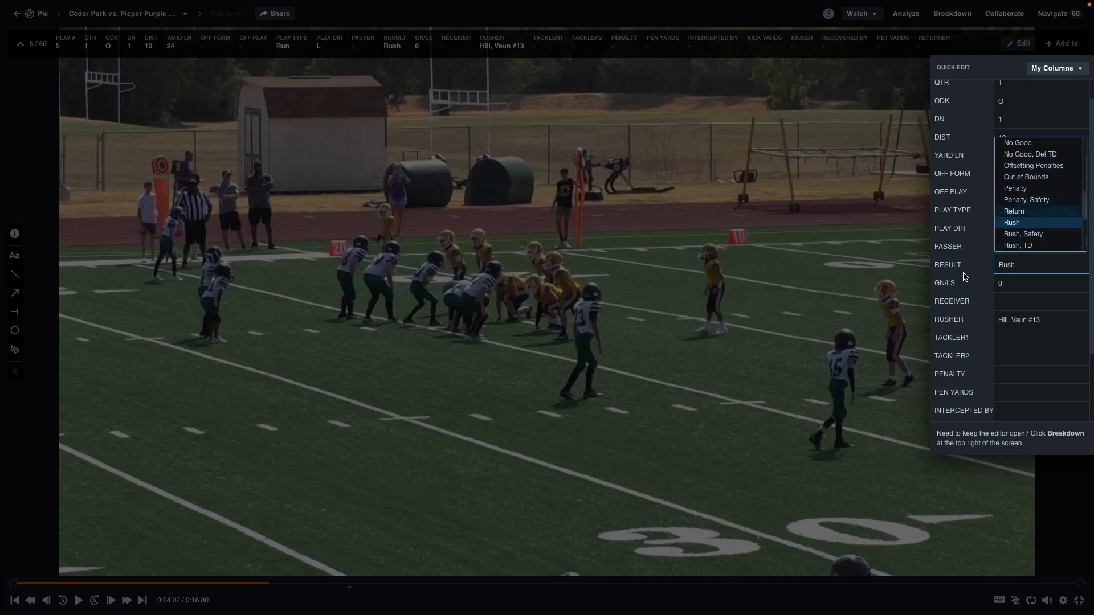
{"action": "left_click", "coordinate": [779, 363]}
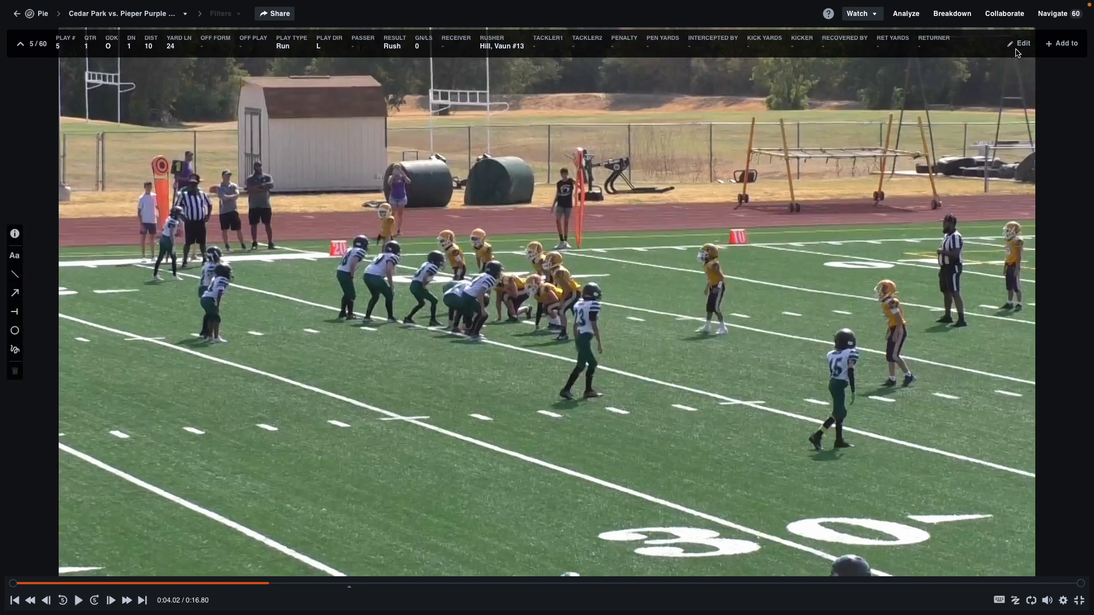
Step: Play clip 5 to the end of the run, pause at 0:12.60, and open Quick Edit
{"action": "left_click", "coordinate": [445, 129]}
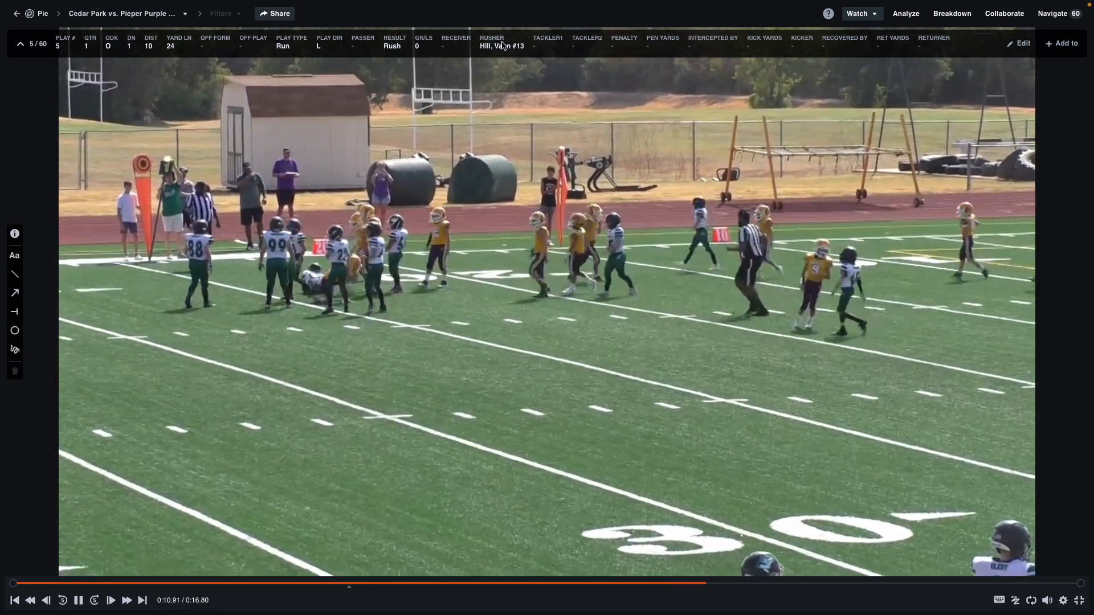
{"action": "key", "text": "space"}
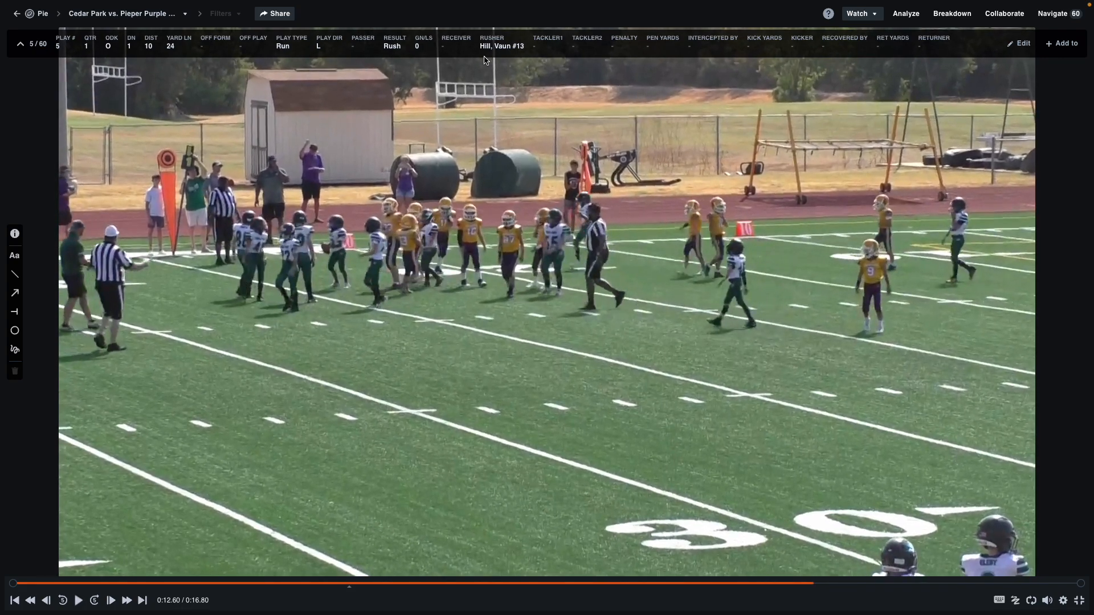
{"action": "left_click", "coordinate": [1019, 44]}
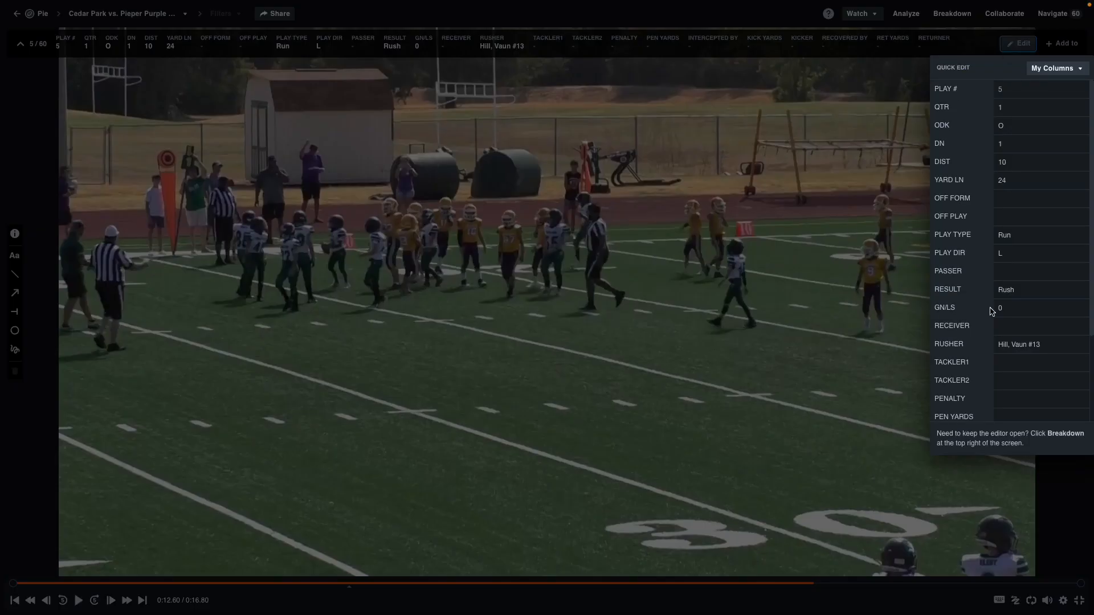
Step: Browse play 5's Result and Penalty lists, filter penalties by 'fa', then close with no penalty
{"action": "scroll", "coordinate": [999, 308], "scroll_direction": "down", "scroll_amount": 2}
{"action": "scroll", "coordinate": [998, 309], "scroll_direction": "down", "scroll_amount": 1}
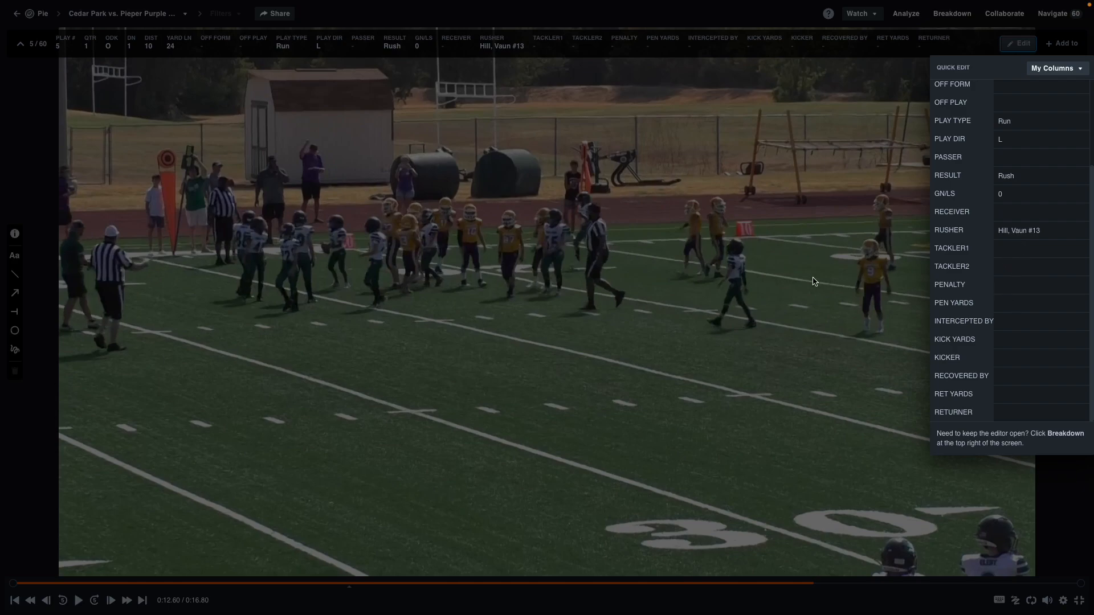
{"action": "left_click", "coordinate": [1009, 177]}
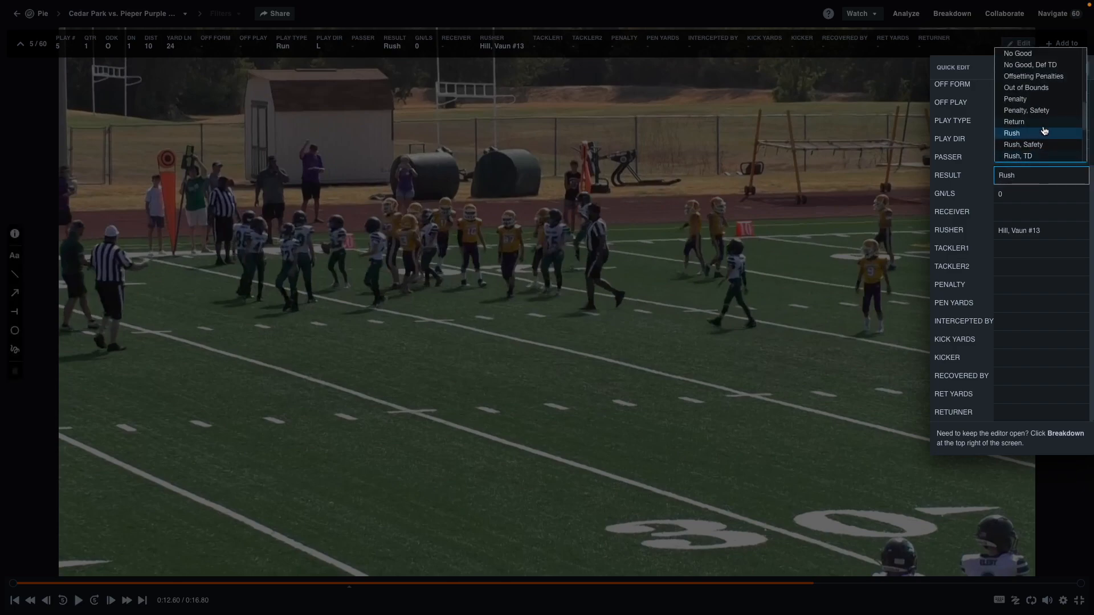
{"action": "left_click", "coordinate": [1012, 290]}
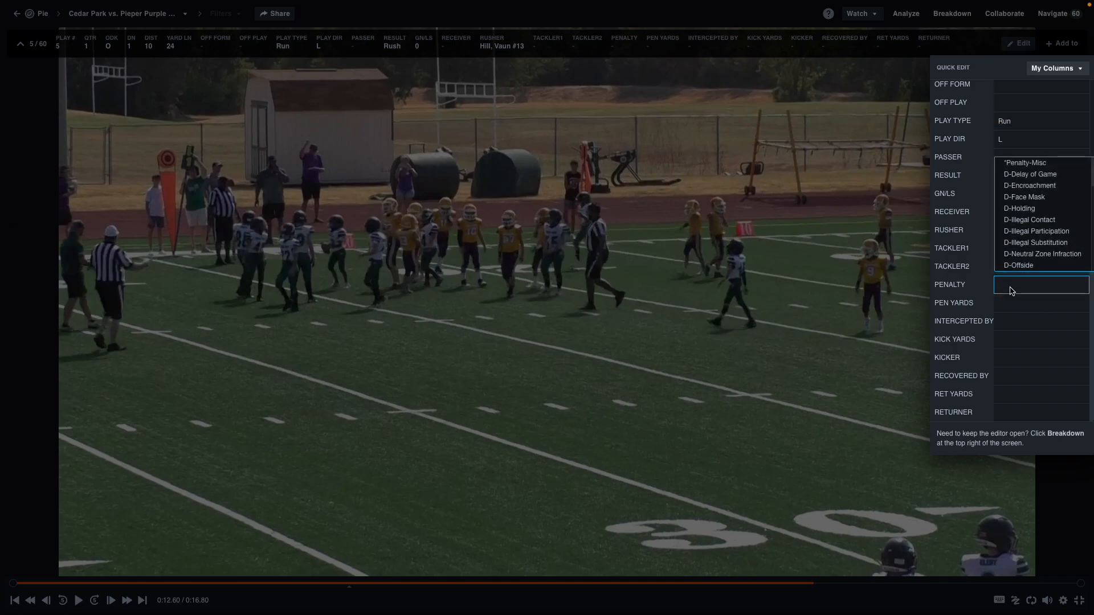
{"action": "scroll", "coordinate": [1030, 211], "scroll_direction": "down", "scroll_amount": 3}
{"action": "scroll", "coordinate": [1031, 211], "scroll_direction": "down", "scroll_amount": 4}
{"action": "type", "text": "fa"}
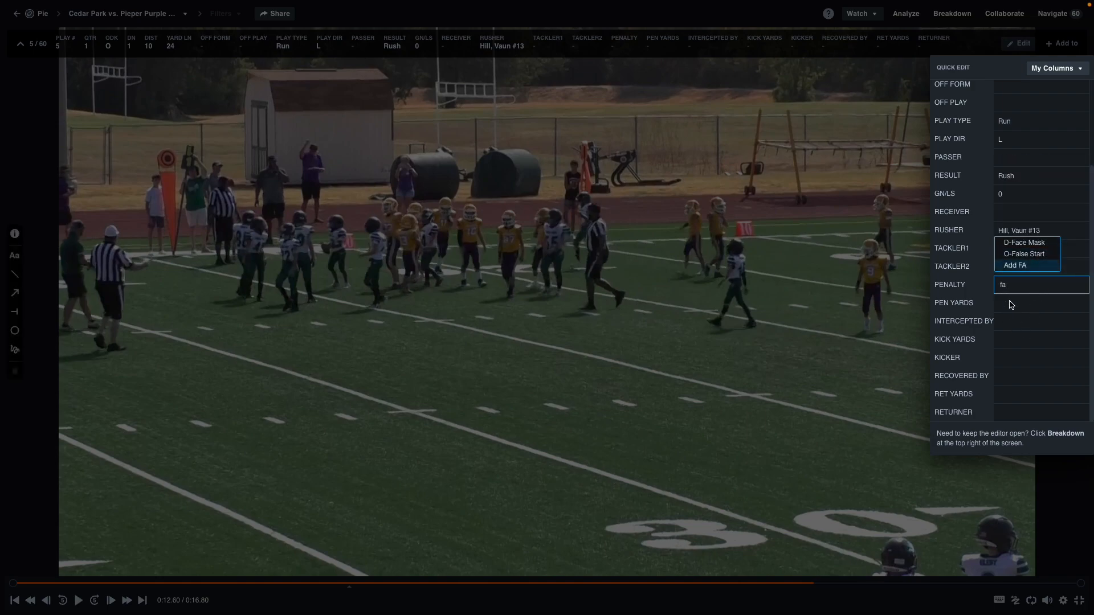
{"action": "key", "text": "BackSpace"}
{"action": "key", "text": "BackSpace"}
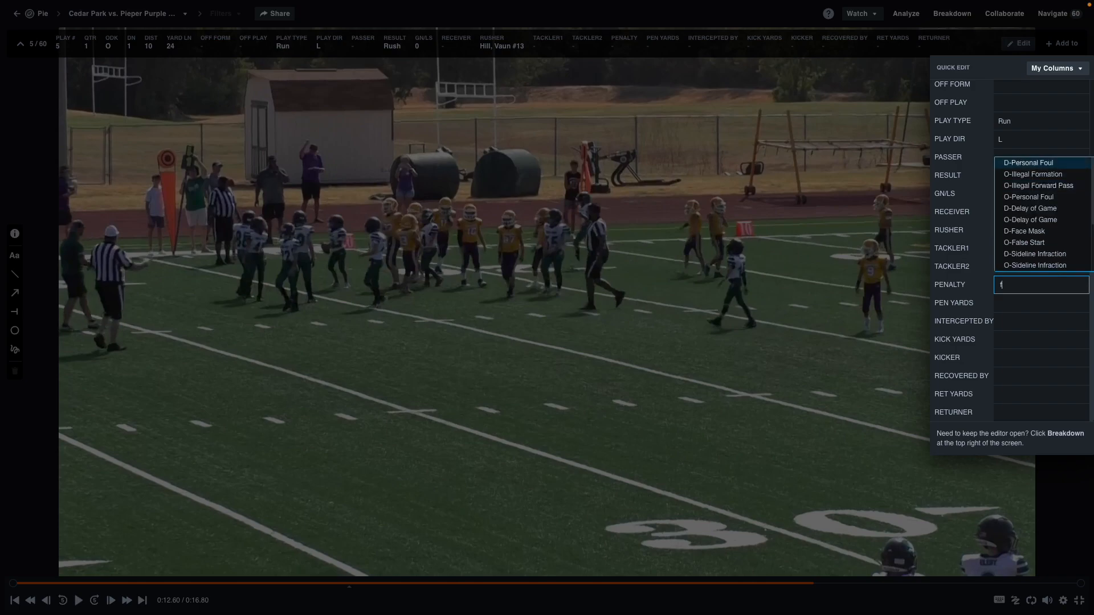
{"action": "left_click", "coordinate": [841, 320]}
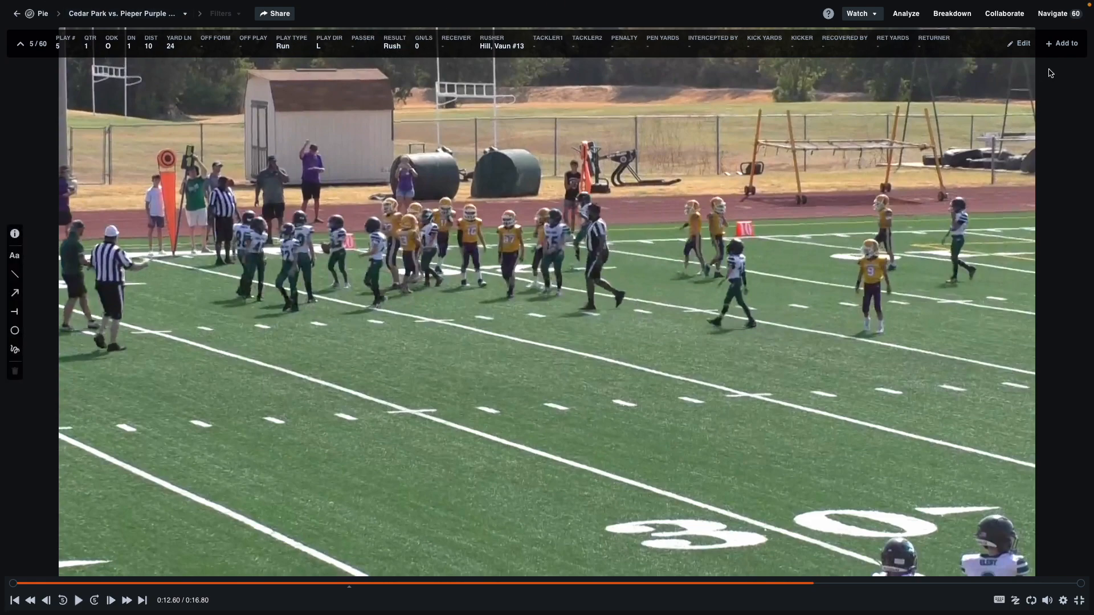
Step: Scroll through play 5's Quick Edit fields, close the panel, and move to play 6
{"action": "left_click", "coordinate": [1019, 44]}
{"action": "scroll", "coordinate": [1003, 360], "scroll_direction": "down", "scroll_amount": 3}
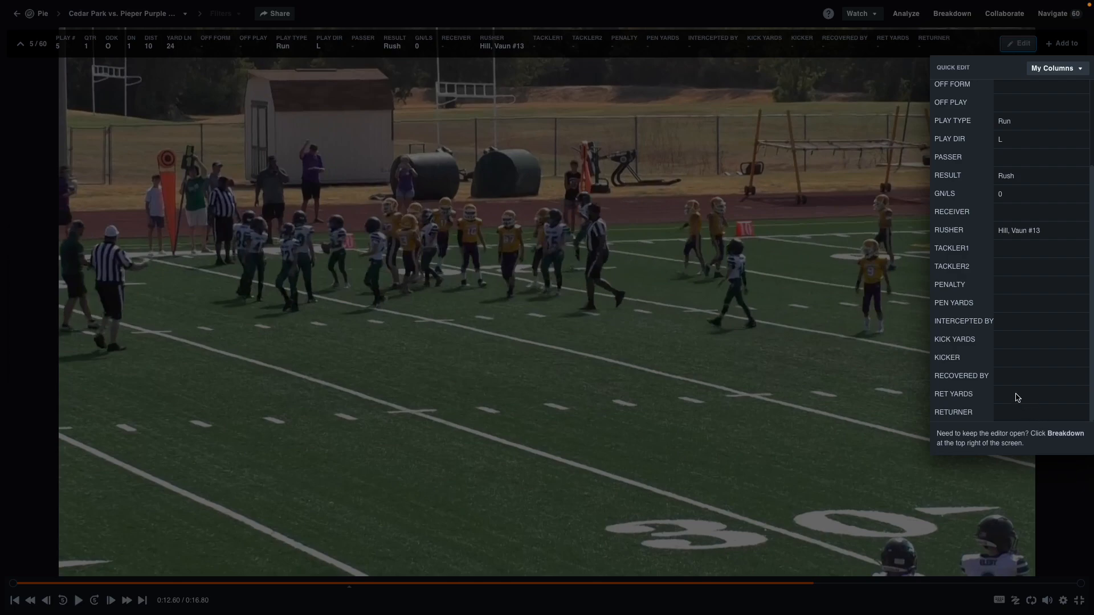
{"action": "scroll", "coordinate": [1019, 289], "scroll_direction": "up", "scroll_amount": 2}
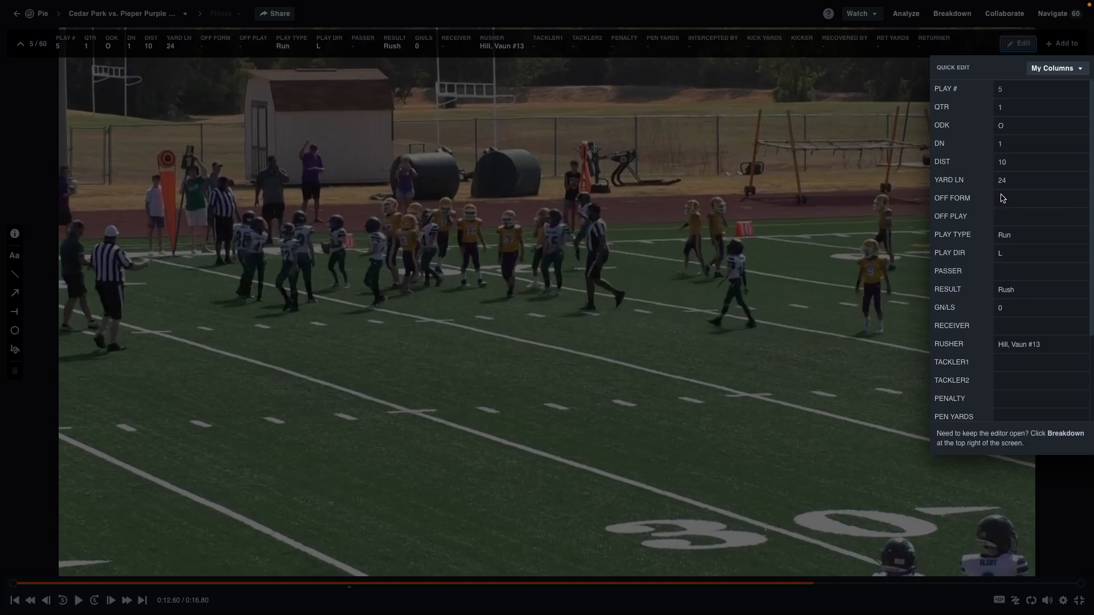
{"action": "left_click", "coordinate": [748, 156]}
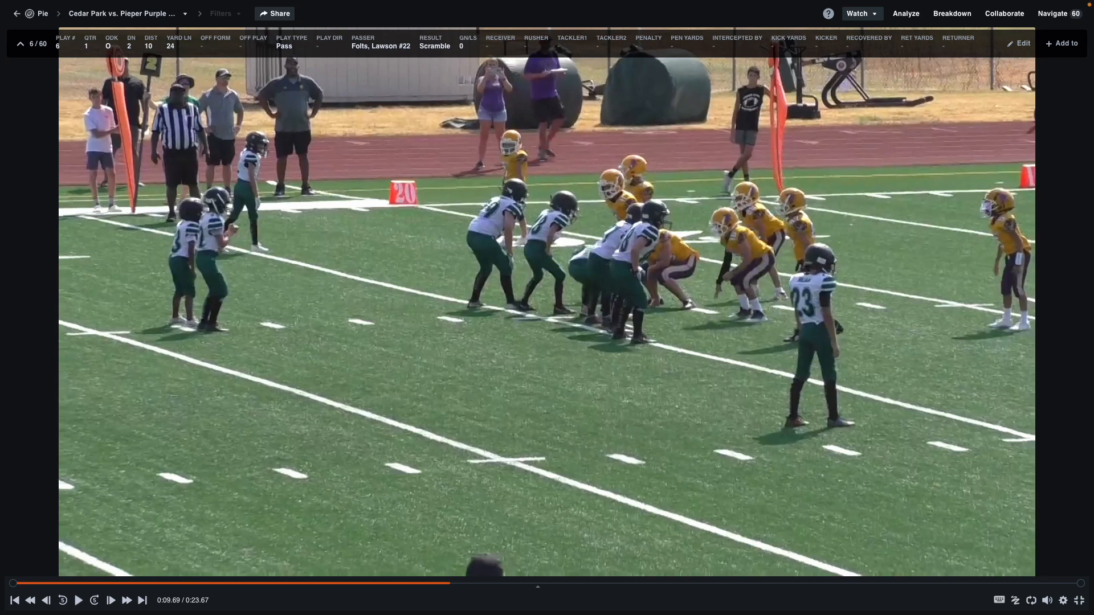
{"action": "mouse_move", "coordinate": [141, 202]}
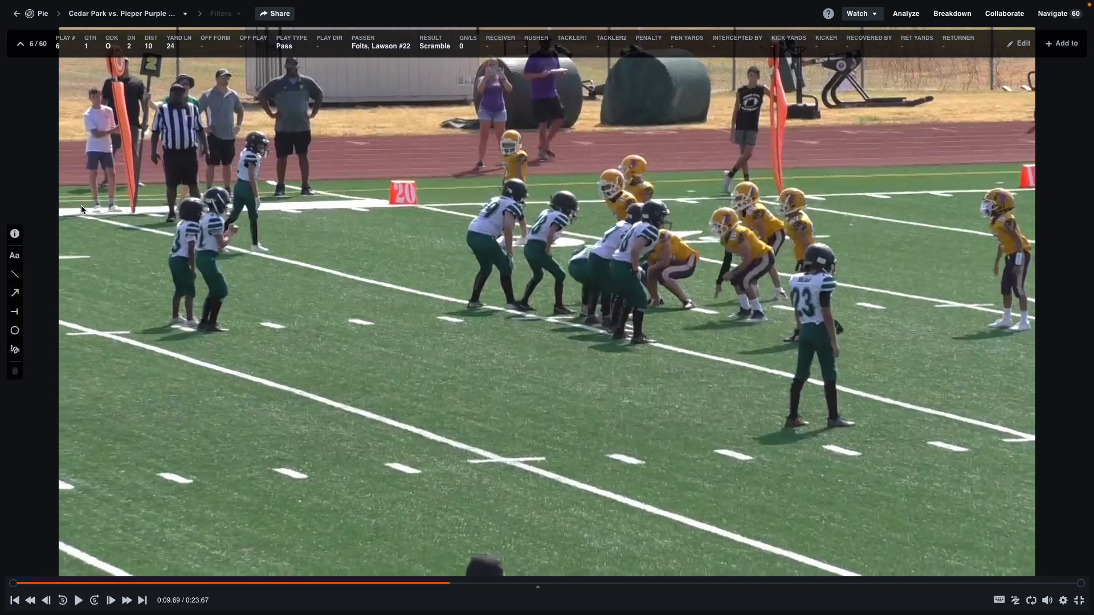
Step: From the Pieper Purple library, open the game's Box Score and review its passing and rushing stats
{"action": "left_click", "coordinate": [41, 13]}
{"action": "left_click", "coordinate": [1064, 106]}
{"action": "left_click", "coordinate": [1041, 164]}
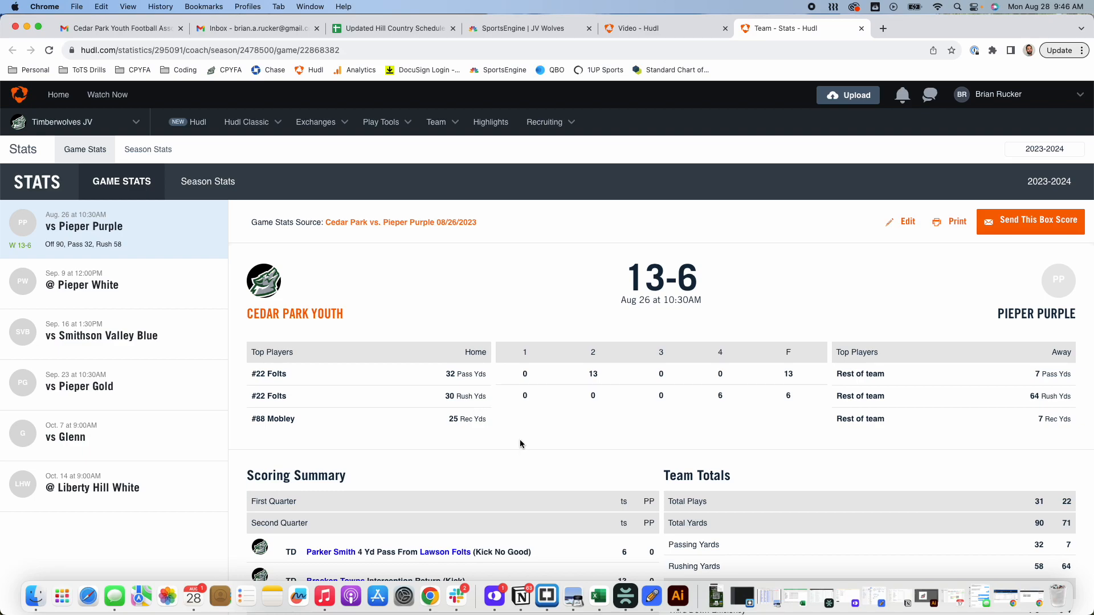
{"action": "scroll", "coordinate": [563, 428], "scroll_direction": "down", "scroll_amount": 3}
{"action": "scroll", "coordinate": [563, 428], "scroll_direction": "down", "scroll_amount": 15}
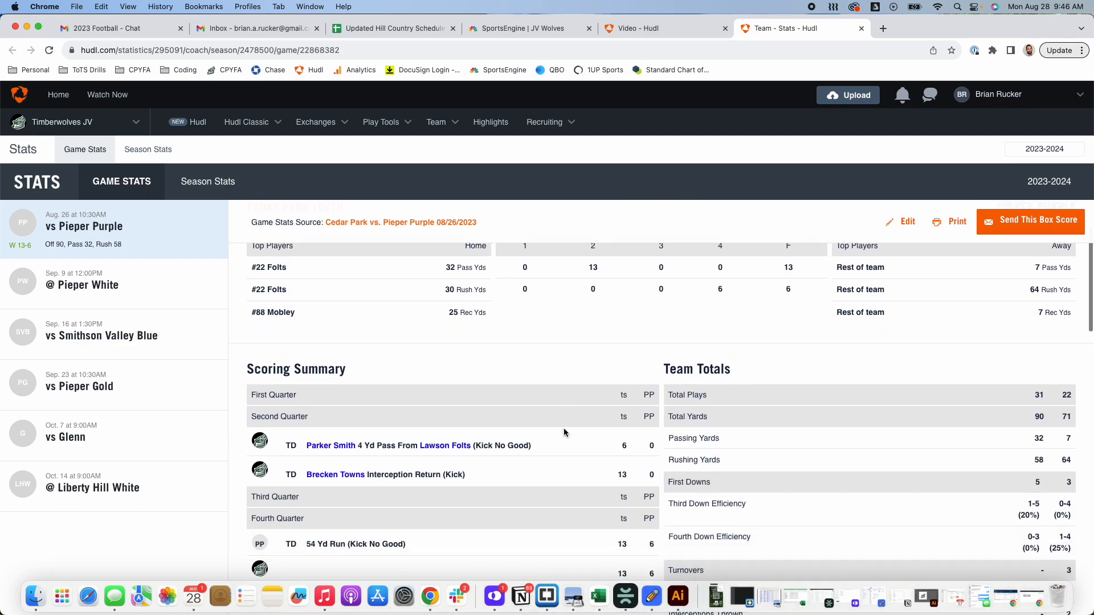
{"action": "scroll", "coordinate": [564, 433], "scroll_direction": "down", "scroll_amount": 5}
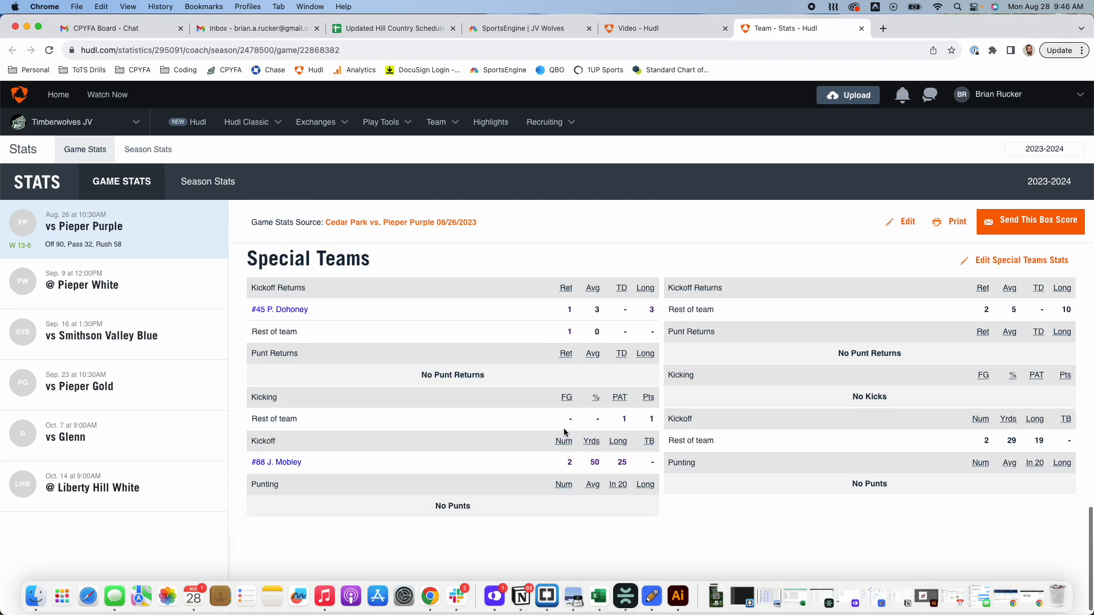
{"action": "scroll", "coordinate": [566, 430], "scroll_direction": "up", "scroll_amount": 15}
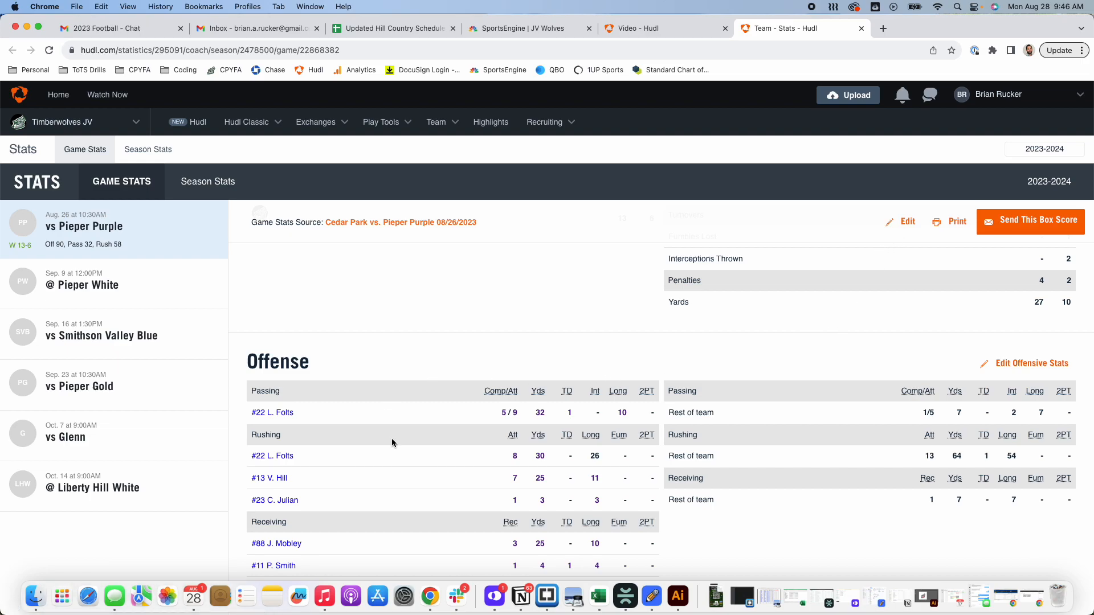
{"action": "scroll", "coordinate": [391, 438], "scroll_direction": "down", "scroll_amount": 3}
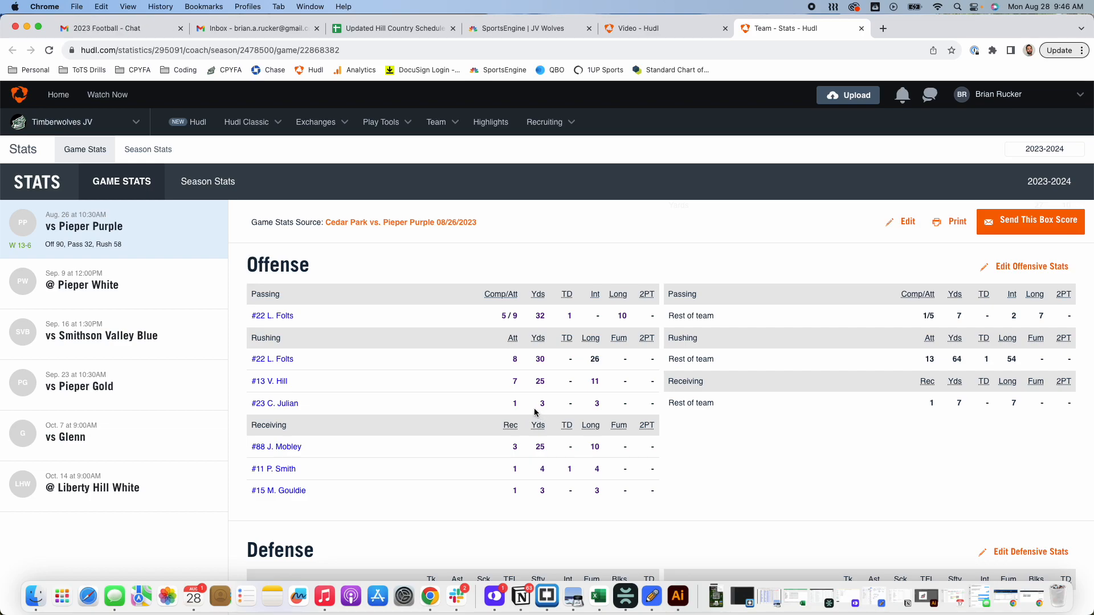
Step: Edit rusher #23 to 2 carries, 11 yards and long 8, then save so rushing totals 66
{"action": "left_click", "coordinate": [906, 222]}
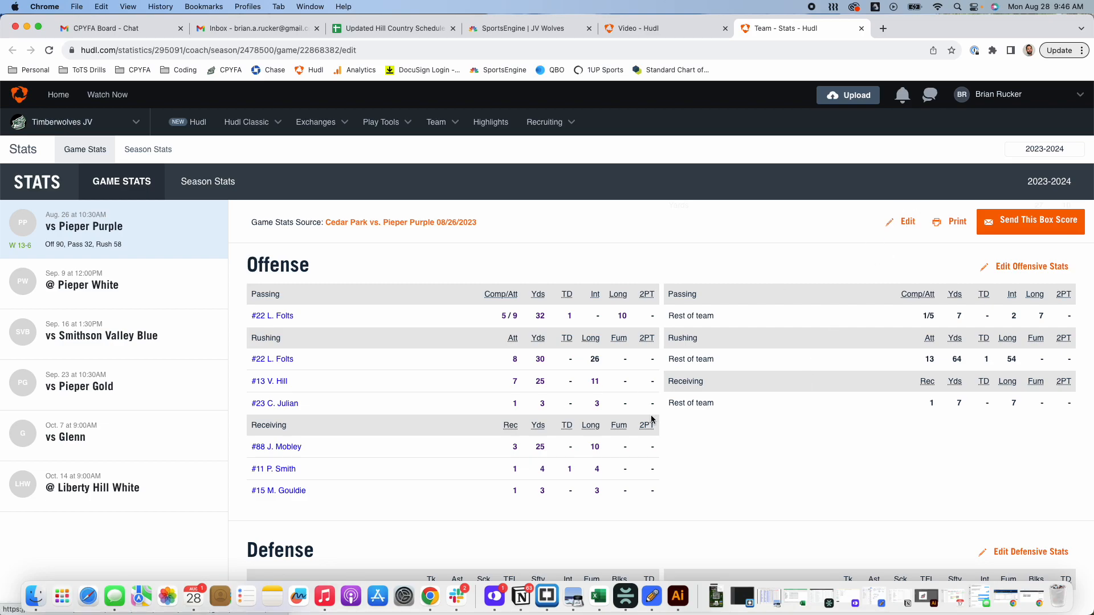
{"action": "scroll", "coordinate": [393, 474], "scroll_direction": "down", "scroll_amount": 15}
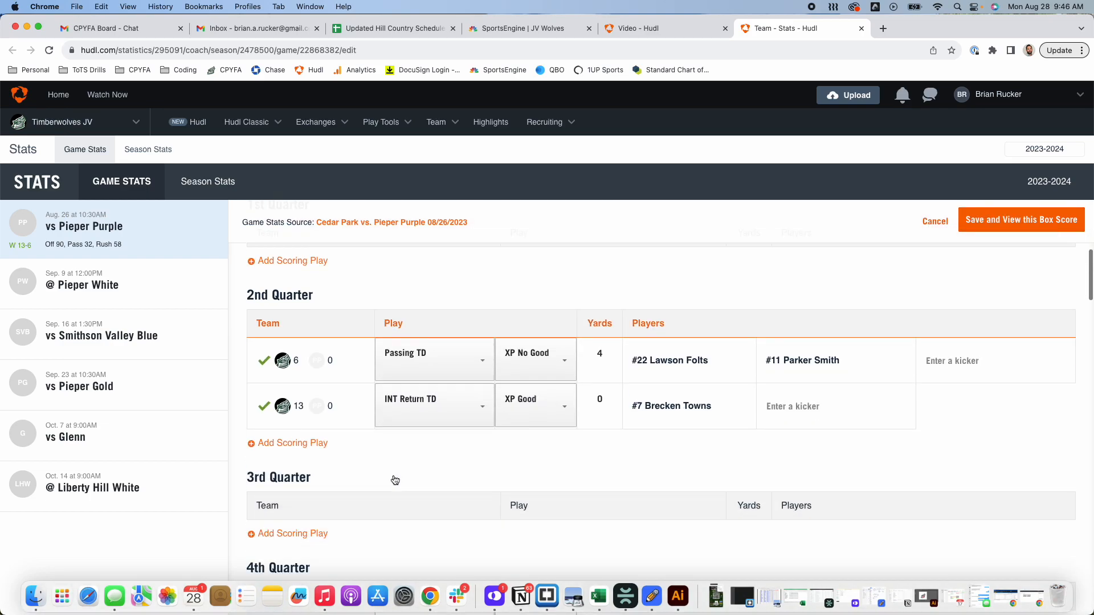
{"action": "scroll", "coordinate": [393, 478], "scroll_direction": "down", "scroll_amount": 15}
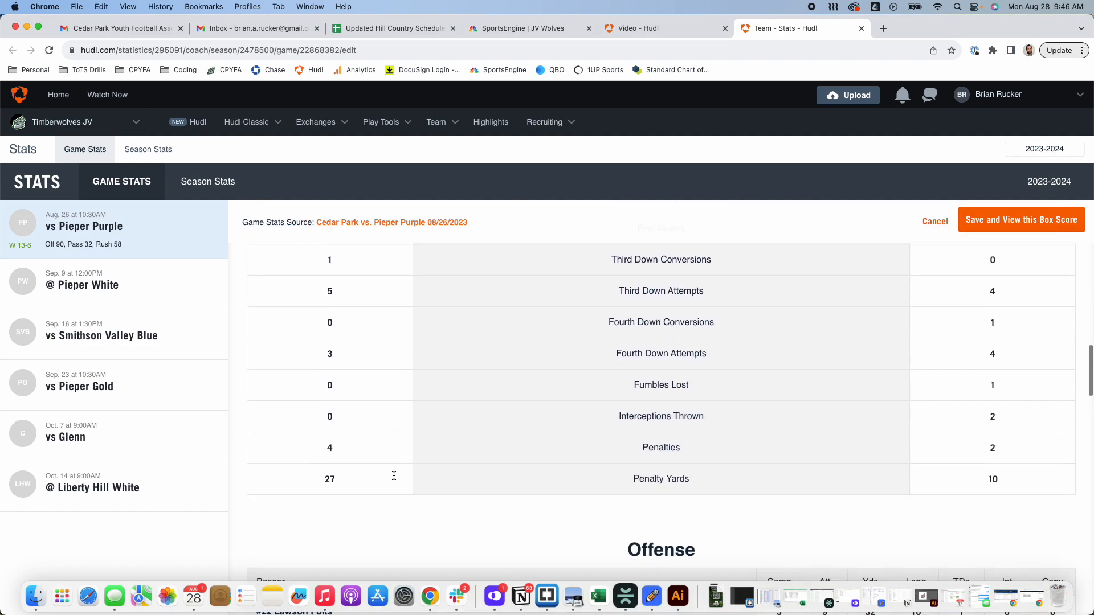
{"action": "left_click", "coordinate": [783, 443]}
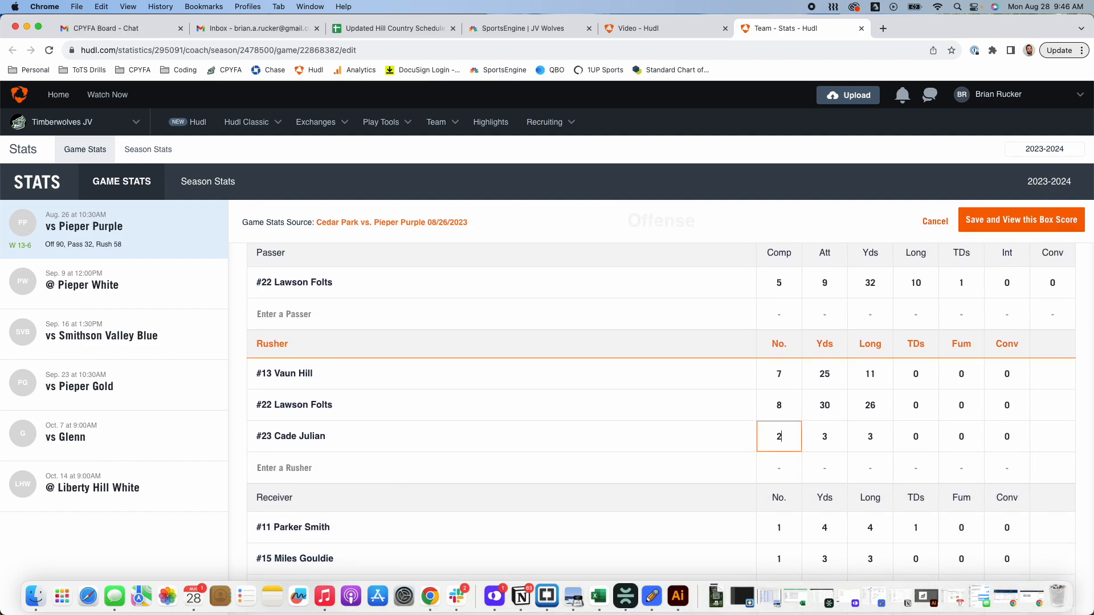
{"action": "key", "text": "Tab"}
{"action": "type", "text": "11"}
{"action": "left_click", "coordinate": [871, 440]}
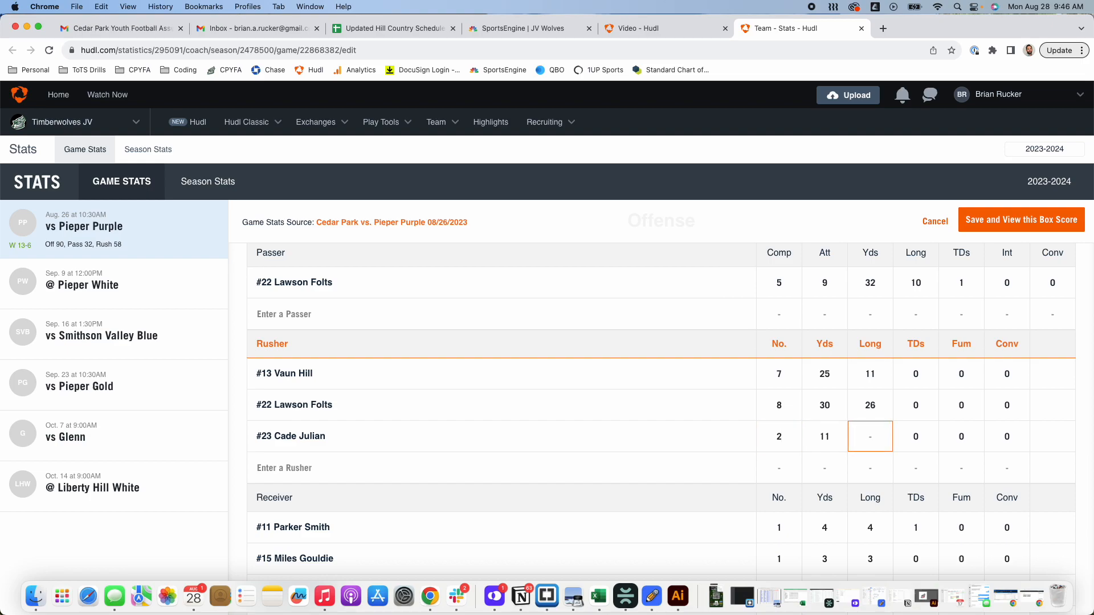
{"action": "type", "text": "8"}
{"action": "key", "text": "Return"}
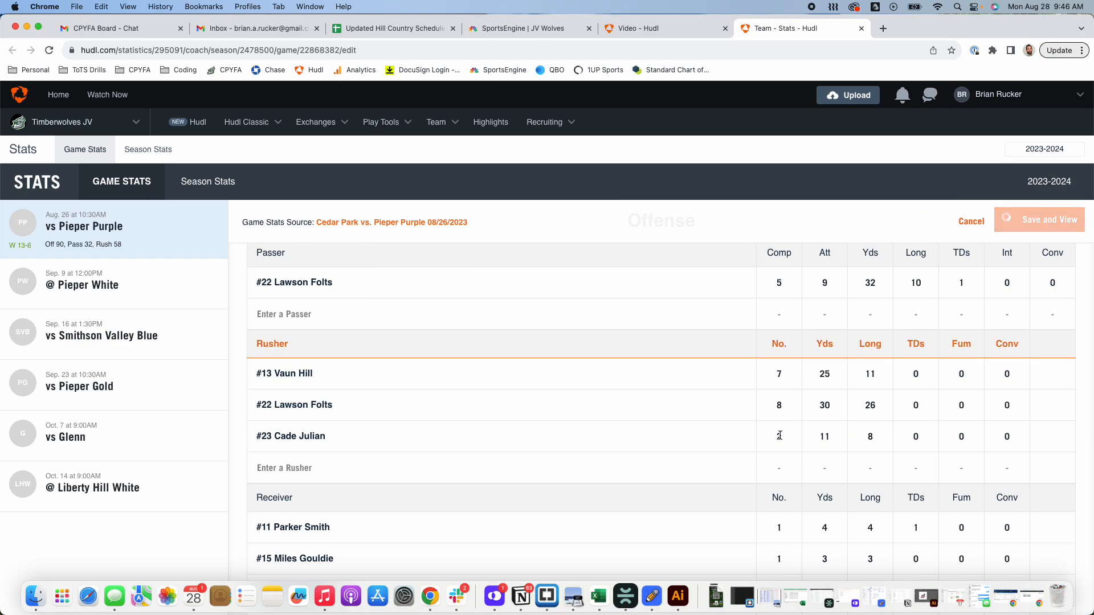
{"action": "scroll", "coordinate": [734, 477], "scroll_direction": "down", "scroll_amount": 10}
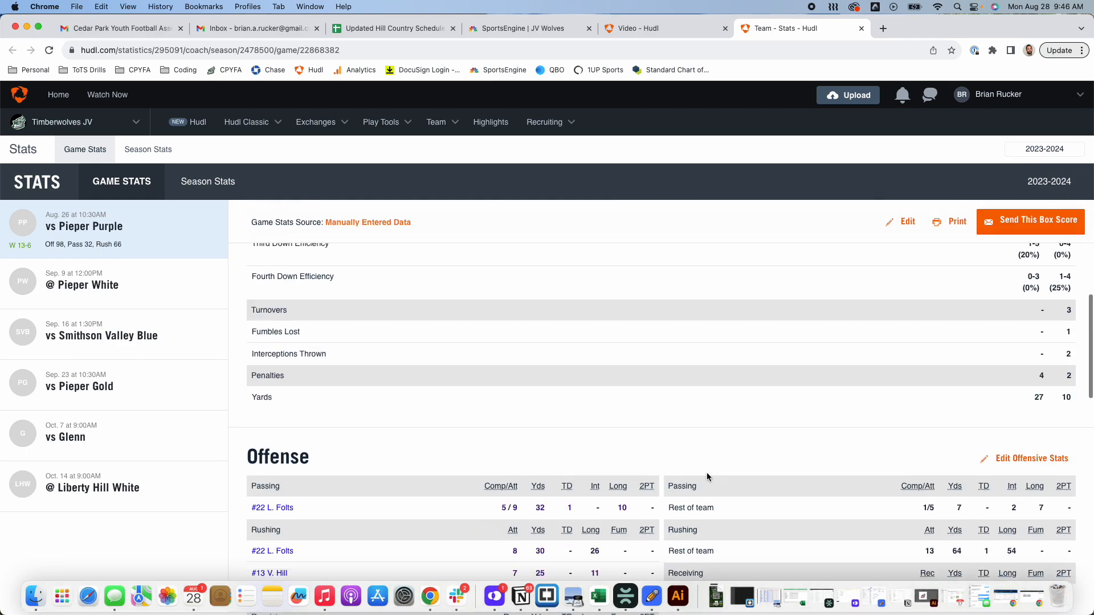
{"action": "scroll", "coordinate": [706, 474], "scroll_direction": "down", "scroll_amount": 5}
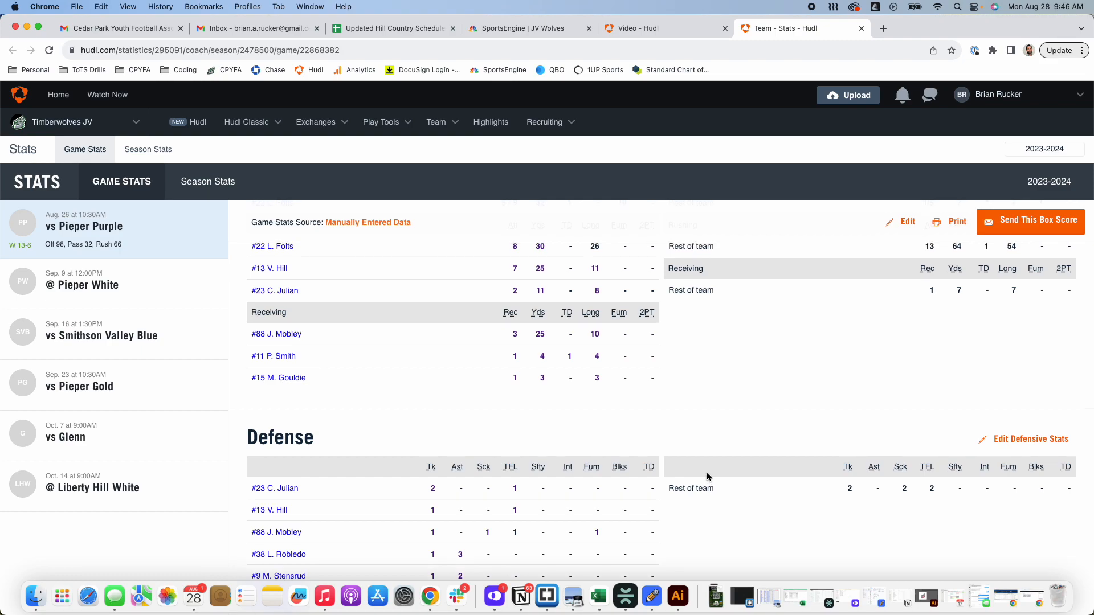
{"action": "scroll", "coordinate": [576, 420], "scroll_direction": "up", "scroll_amount": 3}
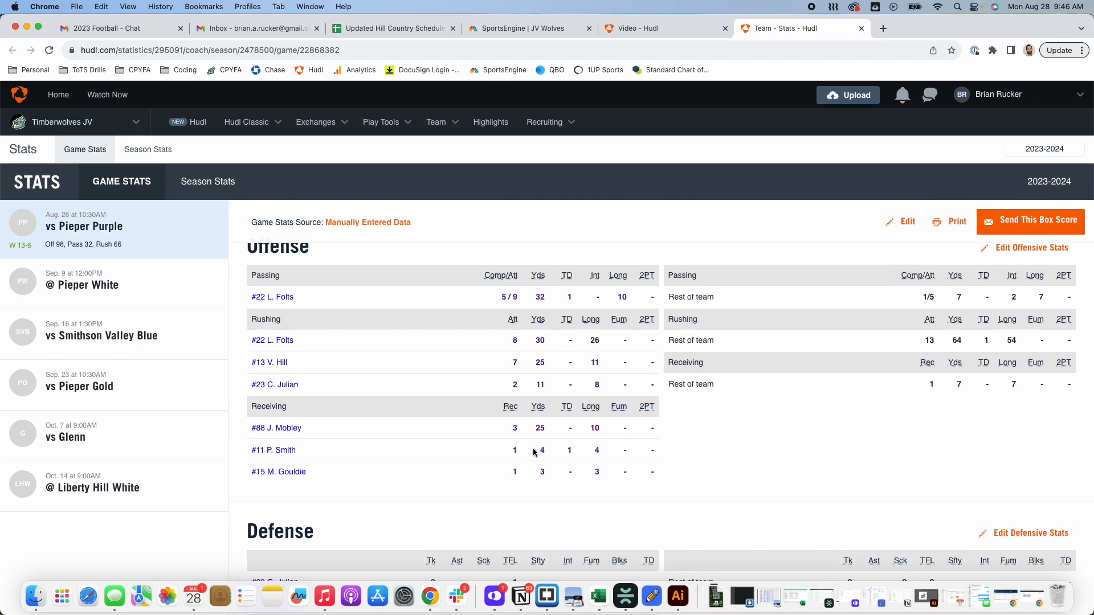
{"action": "left_click", "coordinate": [515, 450]}
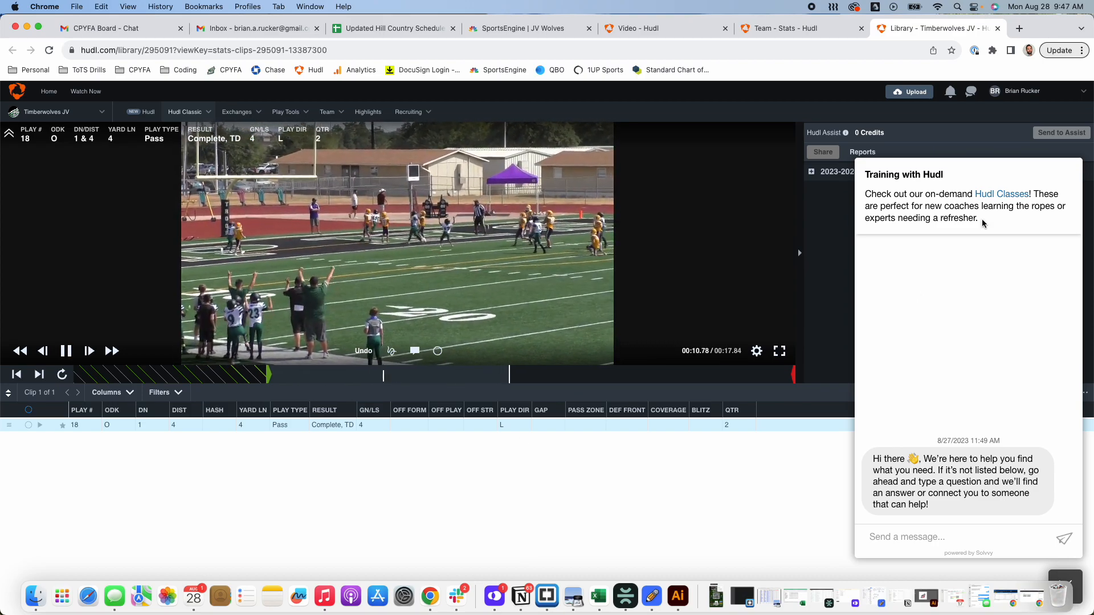
{"action": "left_click", "coordinate": [997, 28]}
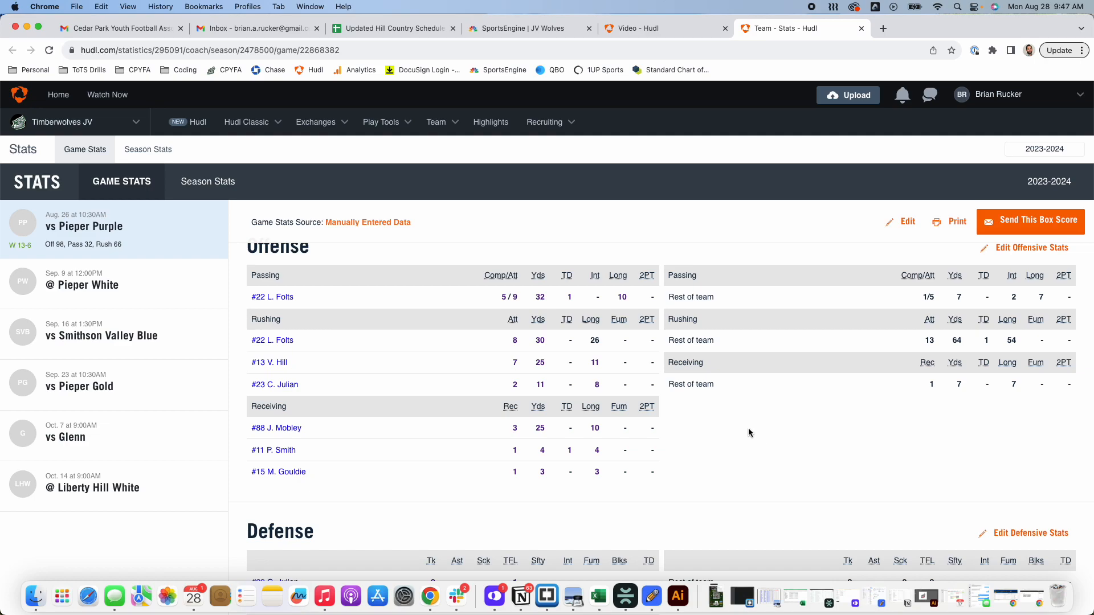
{"action": "scroll", "coordinate": [748, 432], "scroll_direction": "down", "scroll_amount": 6}
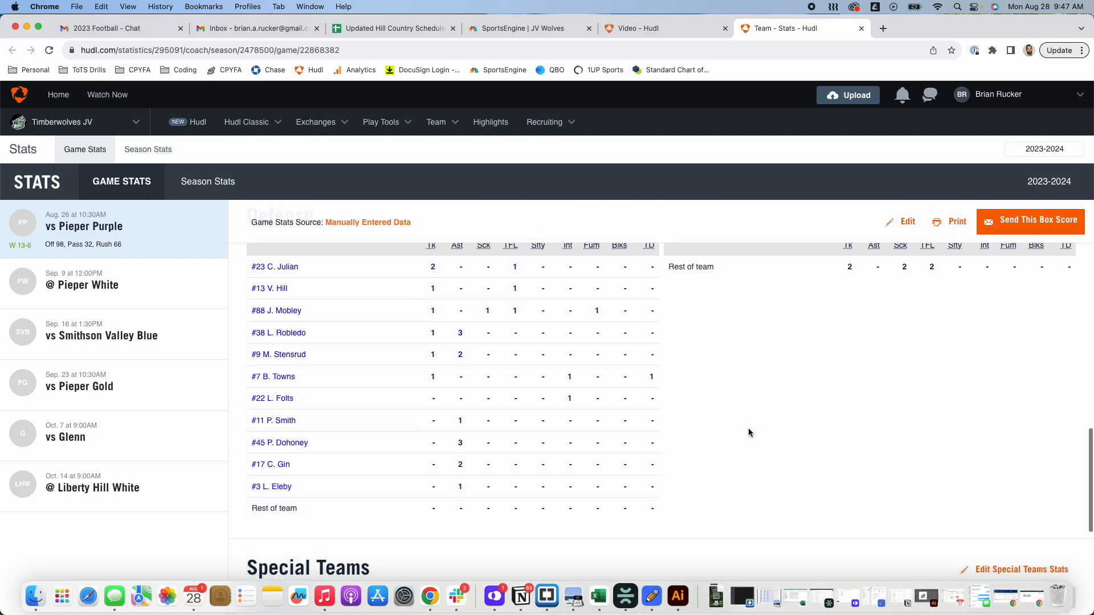
{"action": "scroll", "coordinate": [748, 432], "scroll_direction": "down", "scroll_amount": 5}
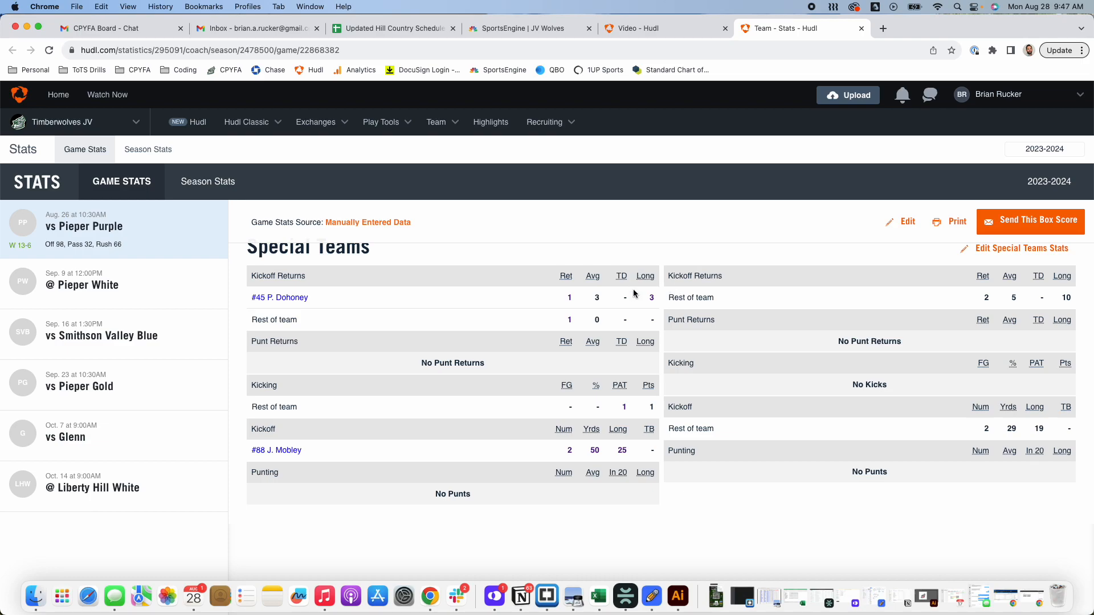
{"action": "scroll", "coordinate": [634, 293], "scroll_direction": "up", "scroll_amount": 15}
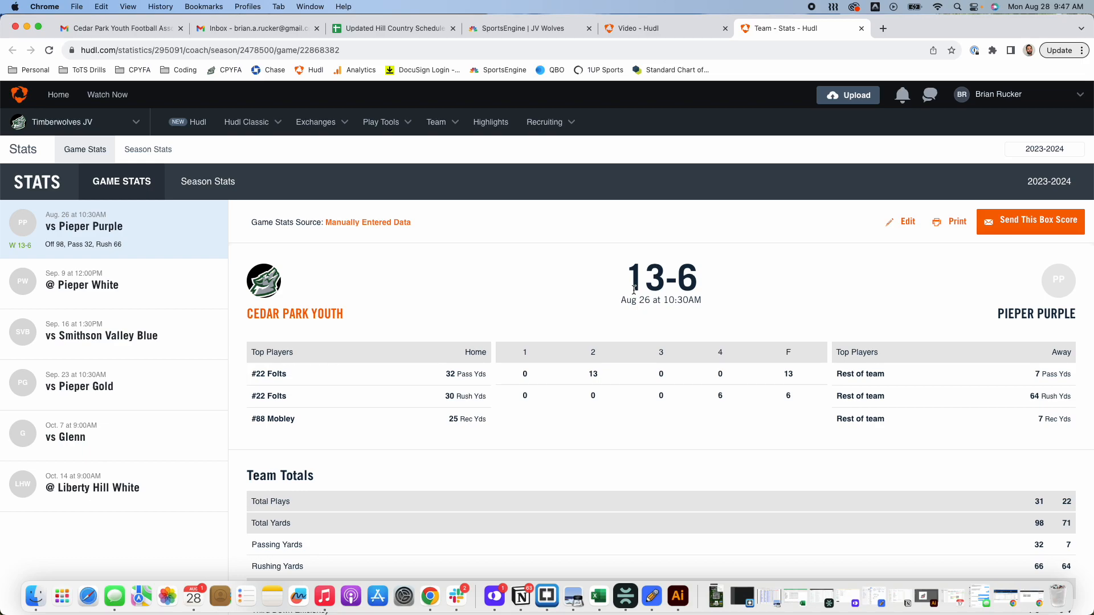
Step: Watch part of the Pieper Purple Recap highlight, then return to the Video - Hudl library
{"action": "left_click", "coordinate": [491, 121]}
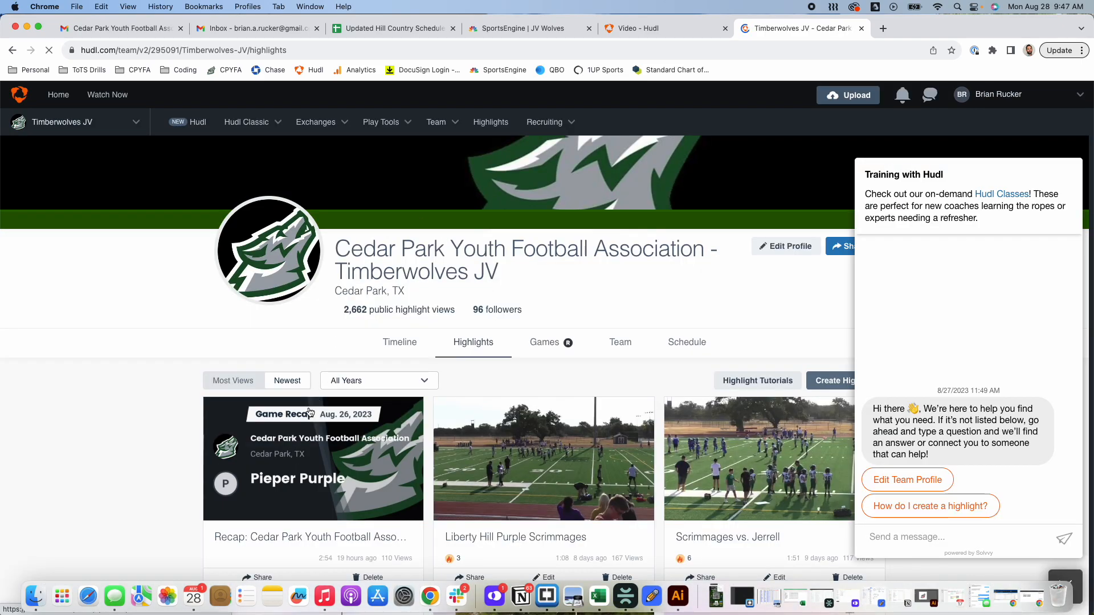
{"action": "scroll", "coordinate": [317, 405], "scroll_direction": "down", "scroll_amount": 2}
{"action": "left_click", "coordinate": [290, 359]}
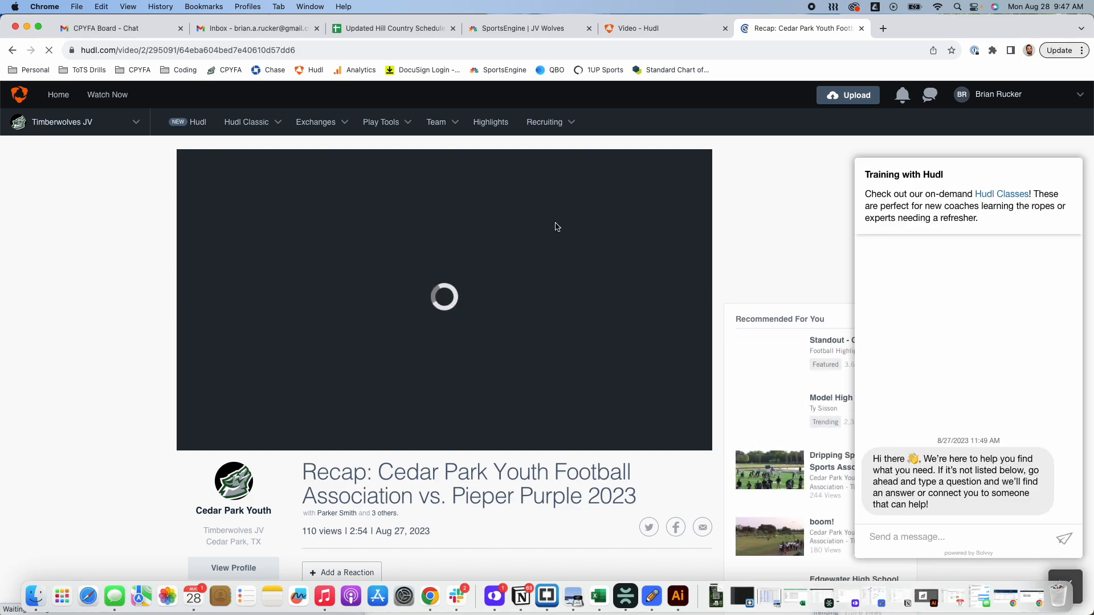
{"action": "left_click", "coordinate": [1074, 578]}
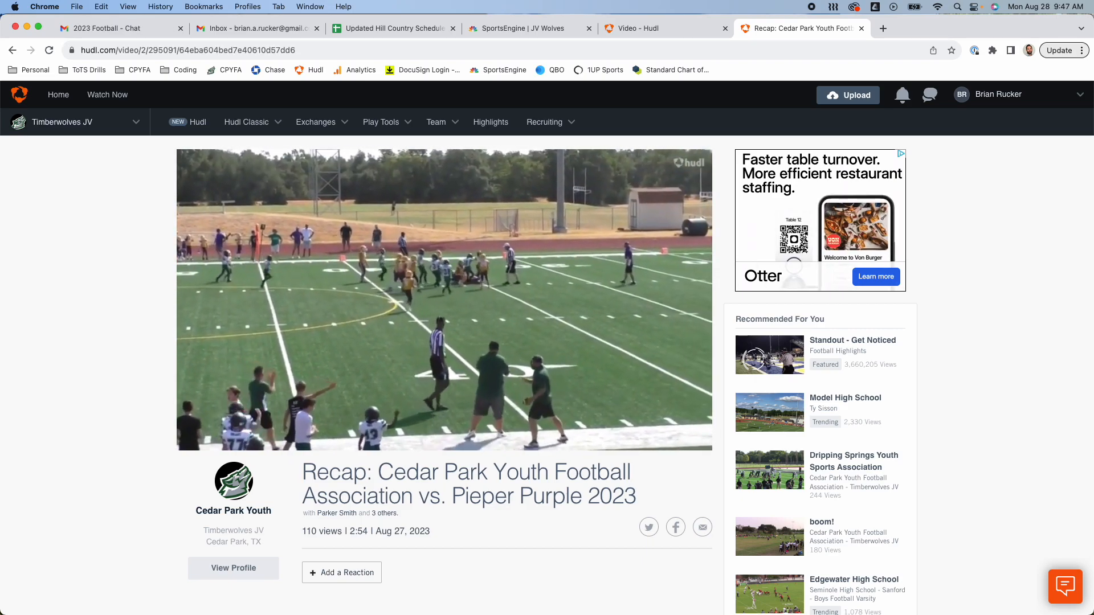
{"action": "left_click", "coordinate": [198, 438]}
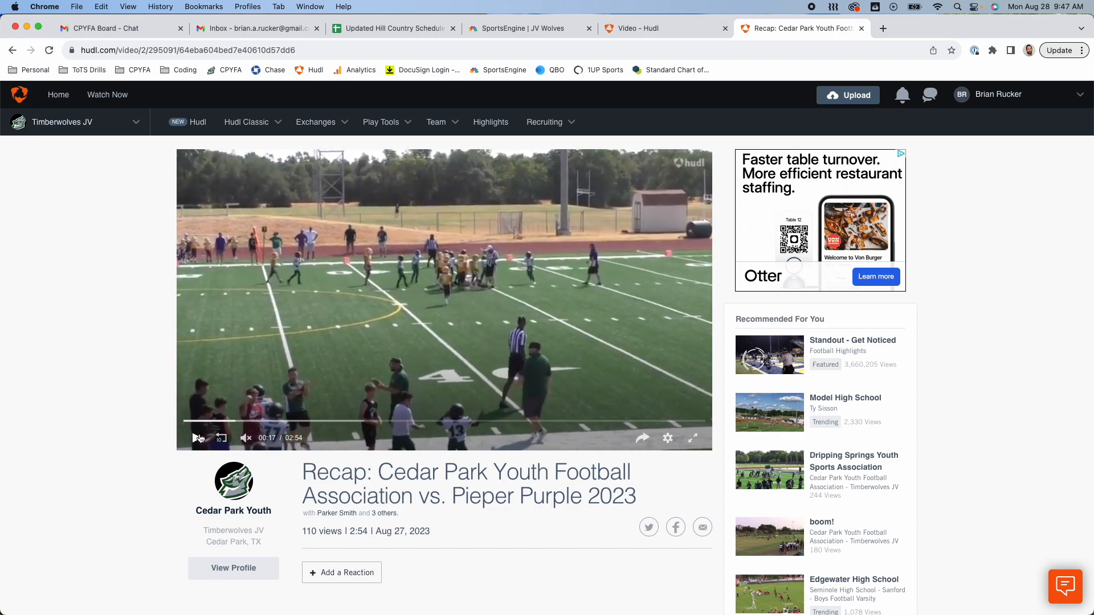
{"action": "left_click", "coordinate": [660, 28]}
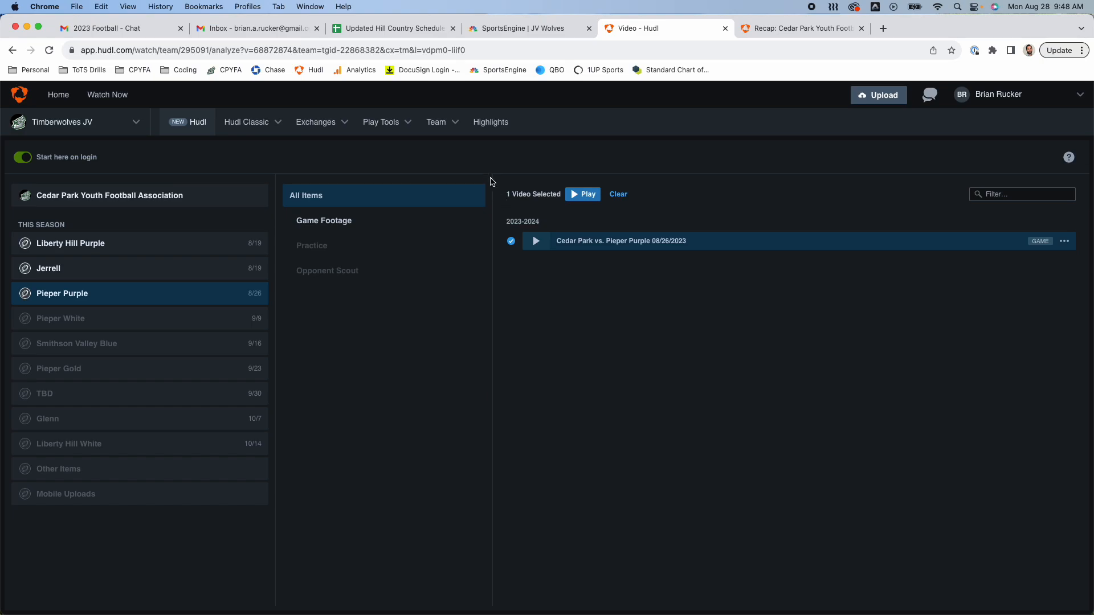
{"action": "left_click", "coordinate": [453, 130]}
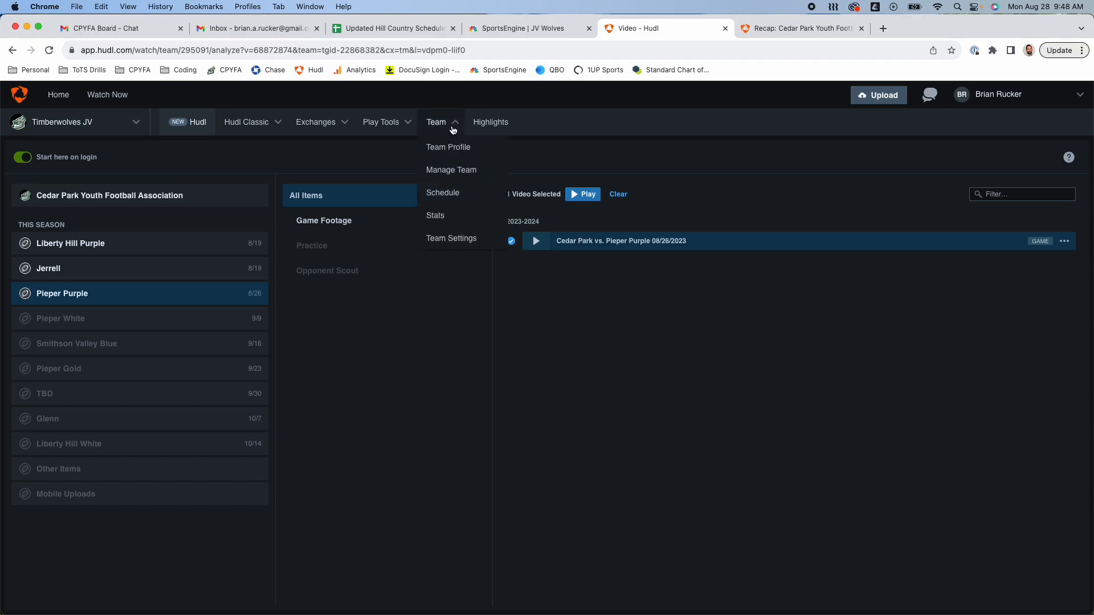
{"action": "left_click", "coordinate": [436, 215]}
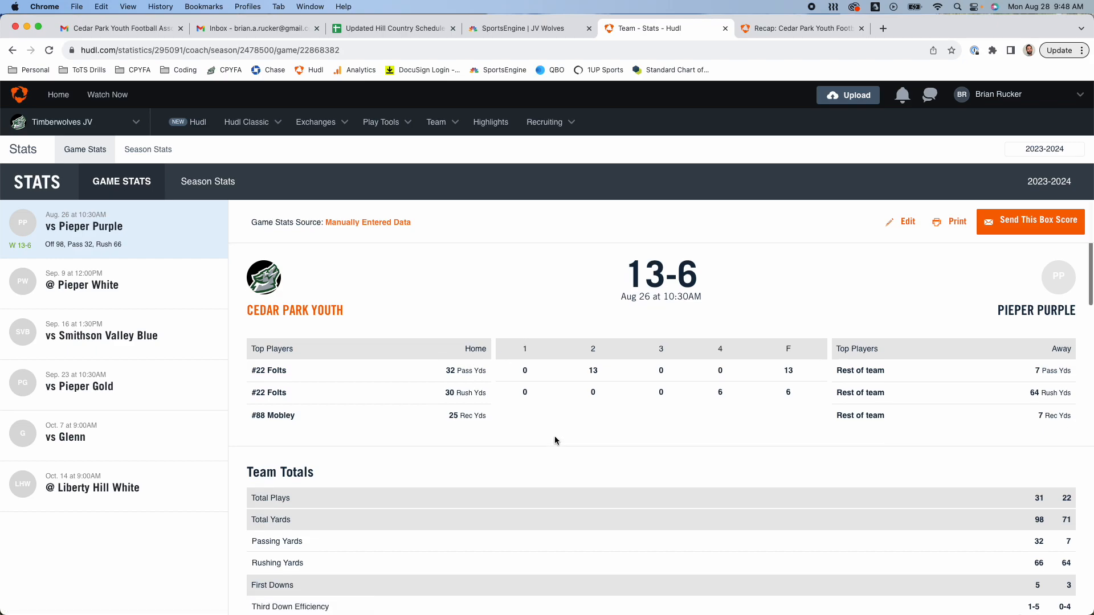
{"action": "scroll", "coordinate": [556, 438], "scroll_direction": "down", "scroll_amount": 10}
{"action": "scroll", "coordinate": [556, 439], "scroll_direction": "down", "scroll_amount": 10}
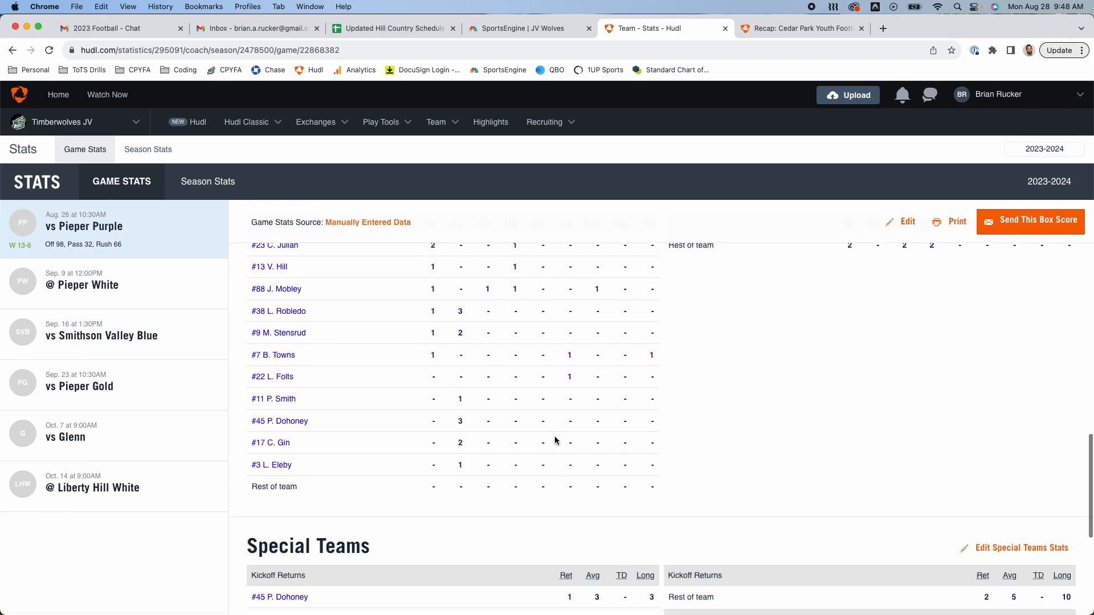
{"action": "scroll", "coordinate": [555, 439], "scroll_direction": "up", "scroll_amount": 20}
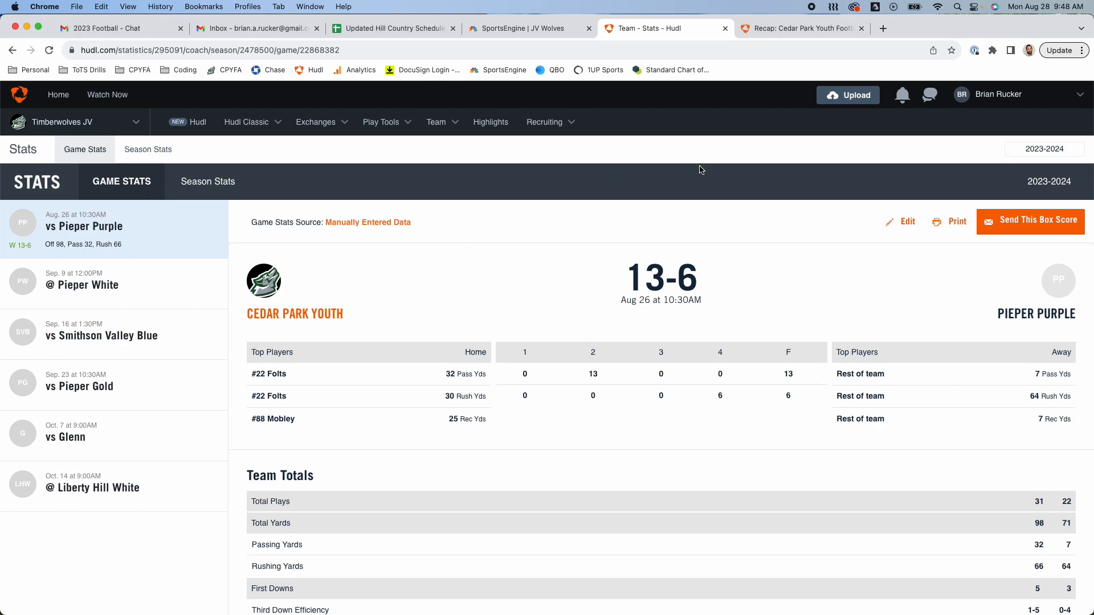
{"action": "left_click", "coordinate": [449, 129]}
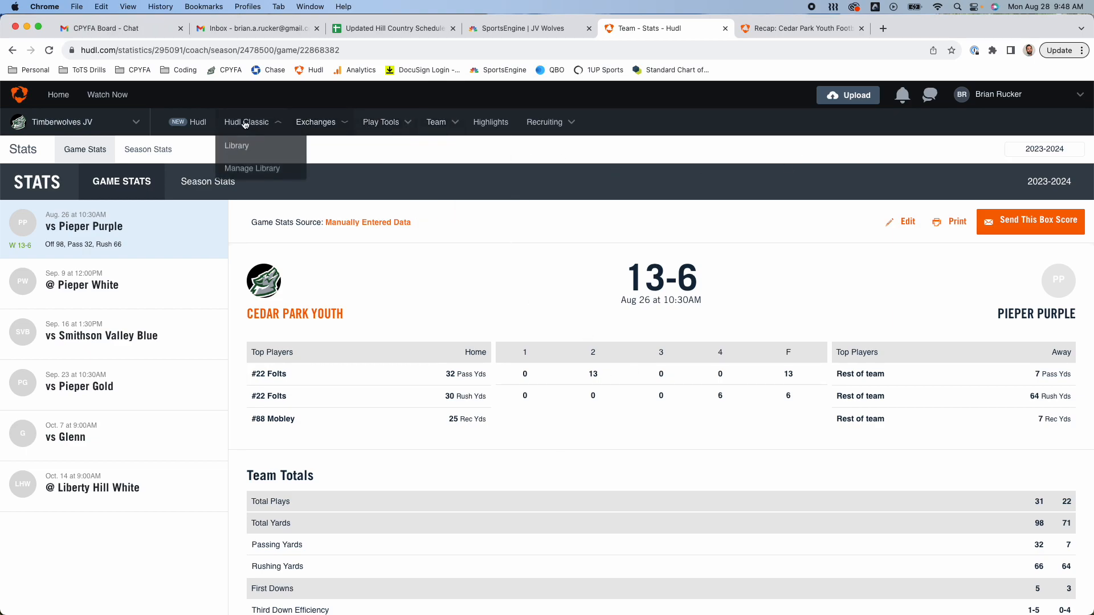
{"action": "left_click", "coordinate": [191, 121]}
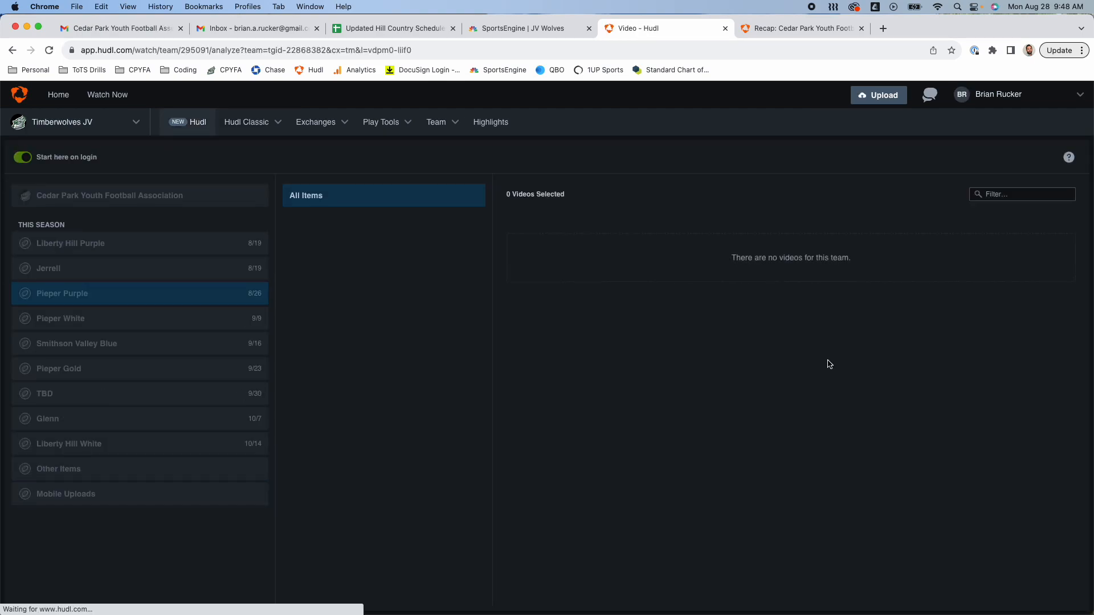
Step: Open the Cedar Park vs. Pieper Purple film and show its Analyze view with Run/Pass tendencies
{"action": "left_click", "coordinate": [536, 241]}
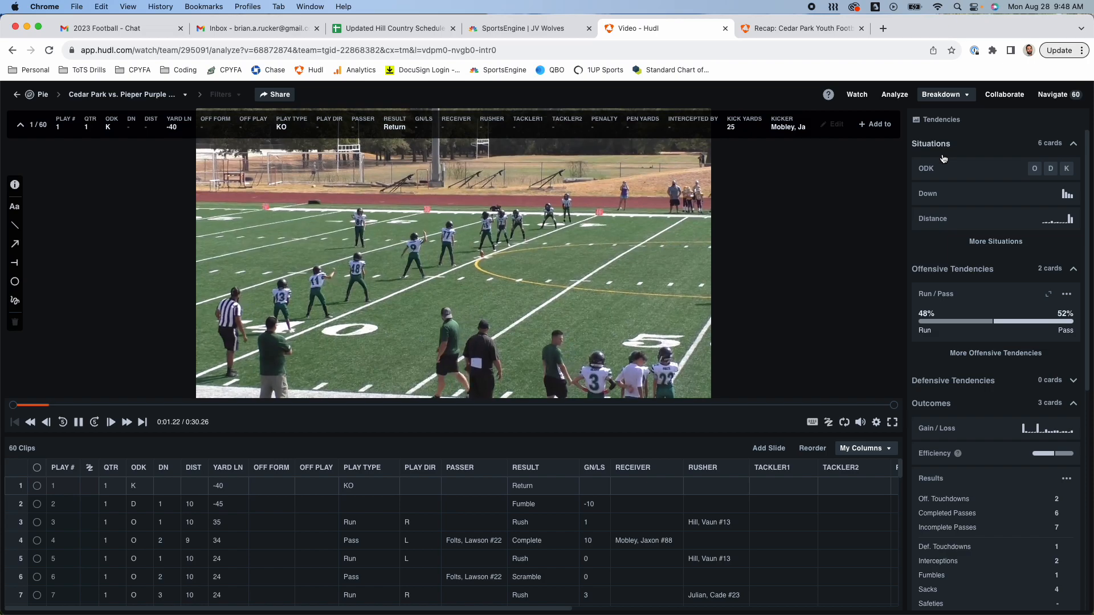
{"action": "left_click", "coordinate": [894, 94]}
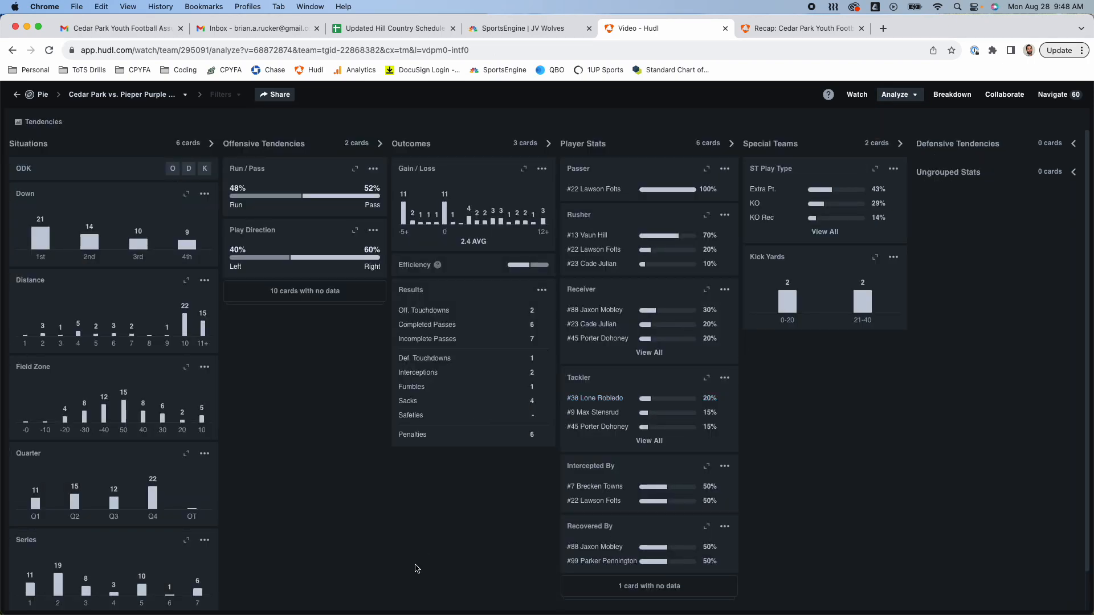